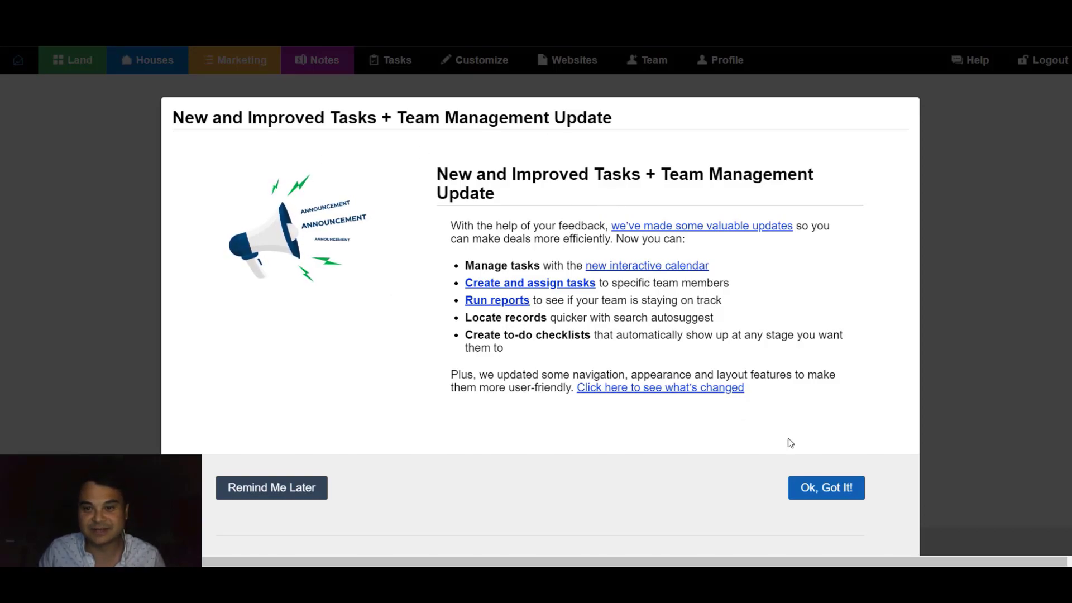
Step: Read through the Tasks + Team Management update announcement and acknowledge it
scroll(644, 265, "down", 2)
scroll(758, 322, "down", 2)
scroll(726, 305, "up", 4)
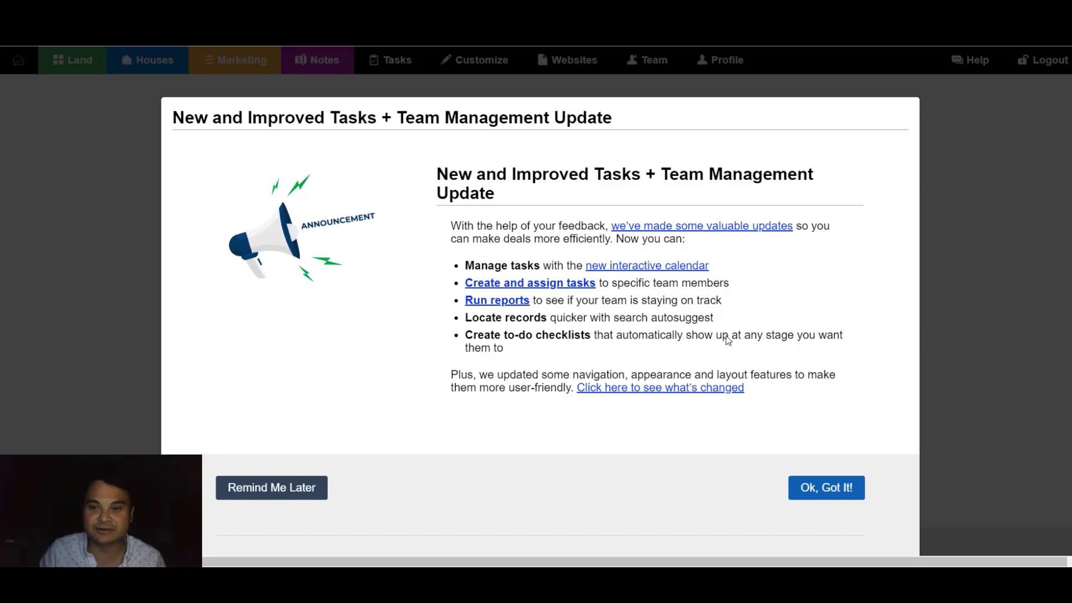
left_click(822, 489)
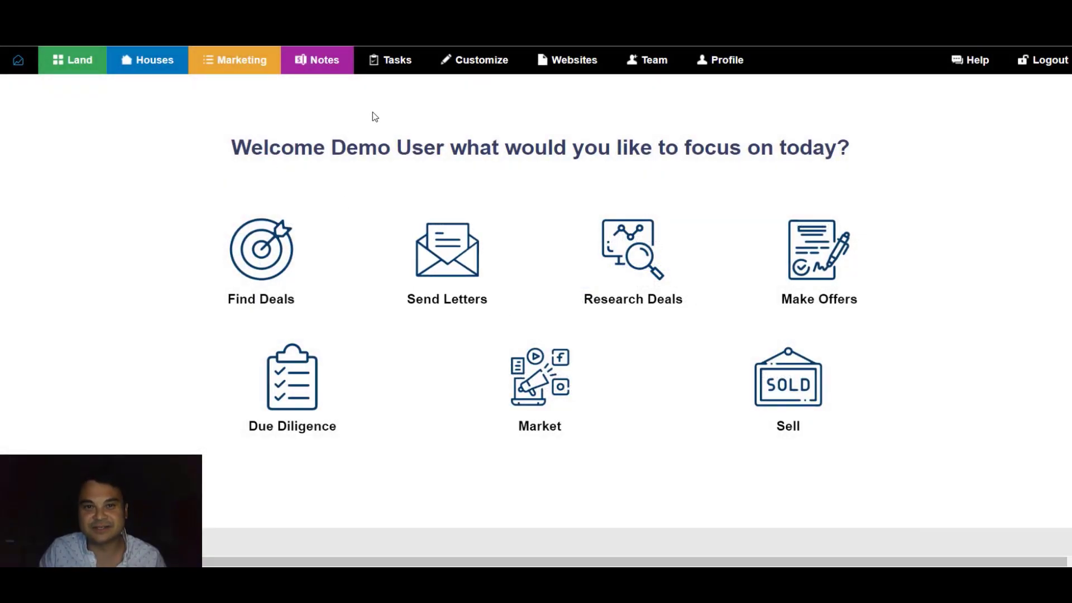
Step: Look over the home dashboard from the focus options and Records In Process down to the Task Calendar
scroll(373, 116, "down", 5)
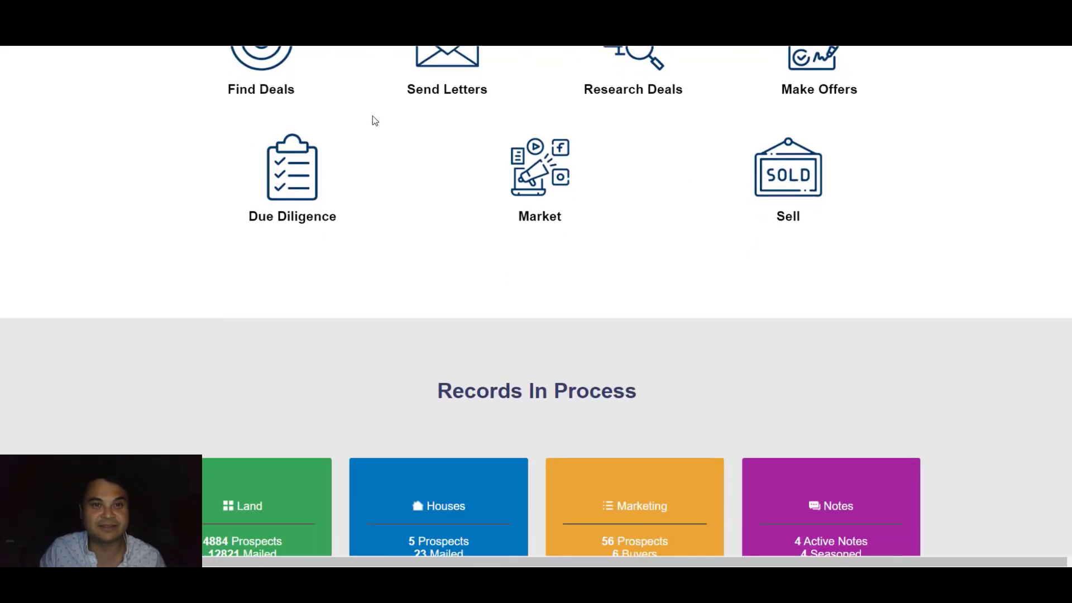
scroll(375, 125, "down", 5)
scroll(375, 126, "down", 4)
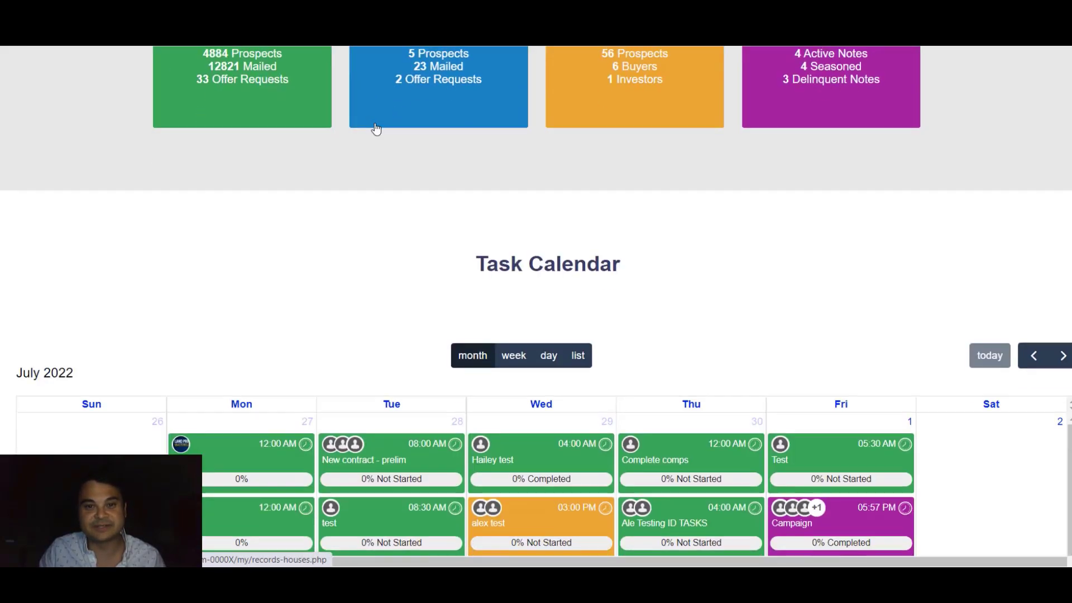
scroll(375, 126, "down", 5)
scroll(377, 128, "up", 3)
scroll(380, 139, "up", 3)
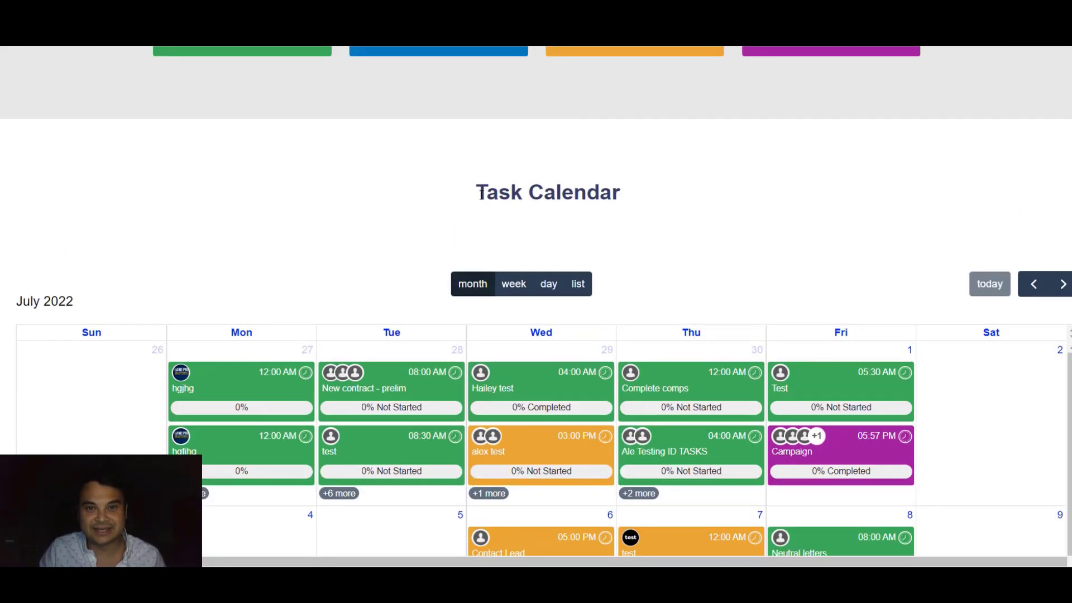
left_click_drag(481, 193, 611, 218)
left_click(550, 223)
scroll(553, 235, "down", 1)
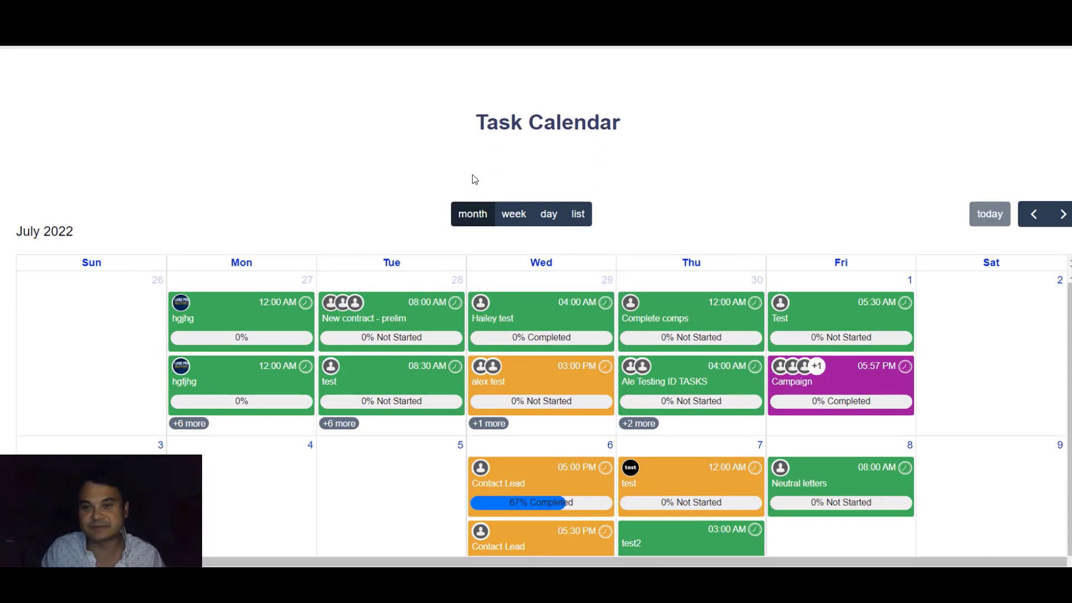
Step: Examine the July 2022 month view of the Task Calendar, including each task's assignees and progress
scroll(594, 311, "down", 3)
scroll(601, 376, "up", 3)
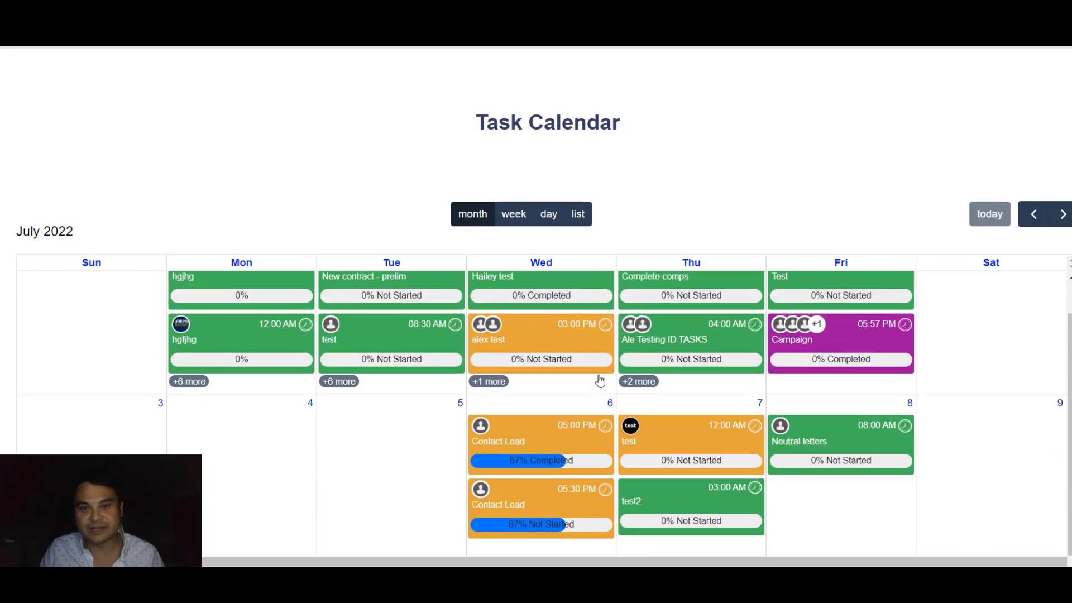
scroll(614, 333, "down", 2)
scroll(591, 362, "up", 2)
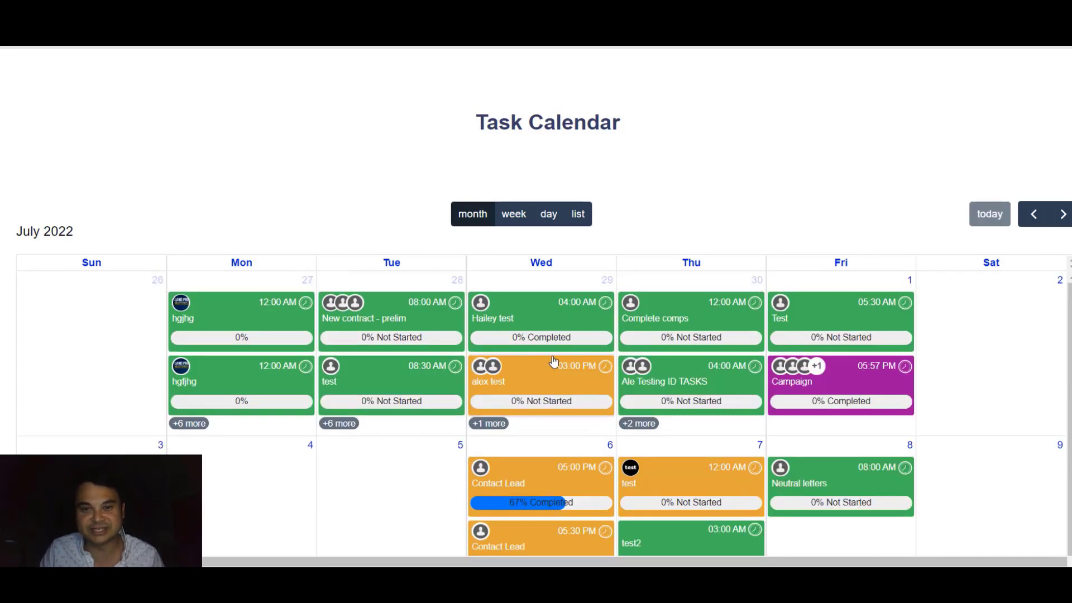
scroll(698, 269, "down", 1)
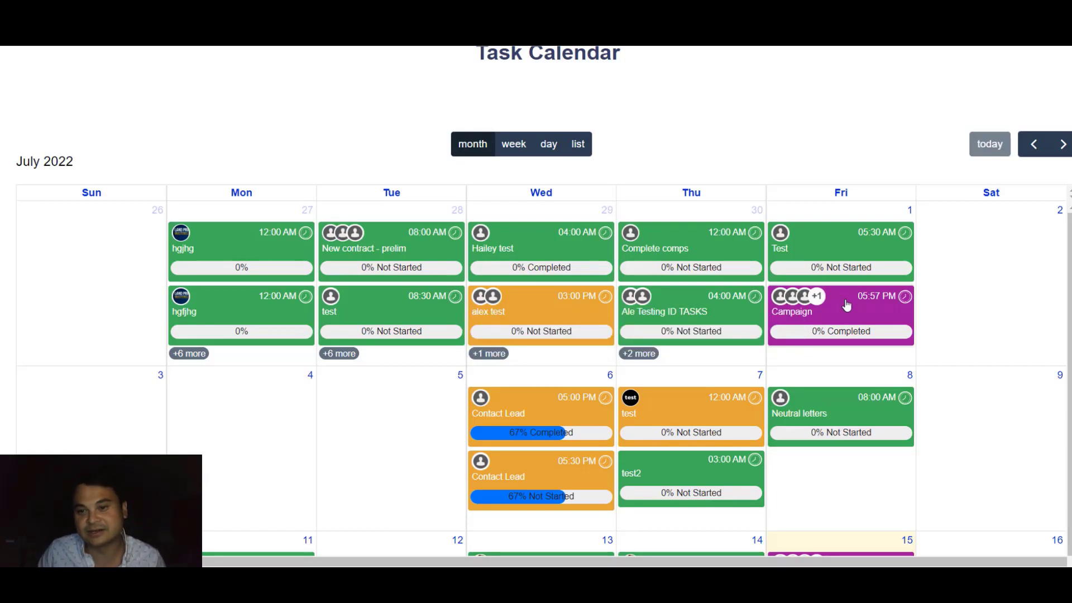
scroll(848, 304, "down", 3)
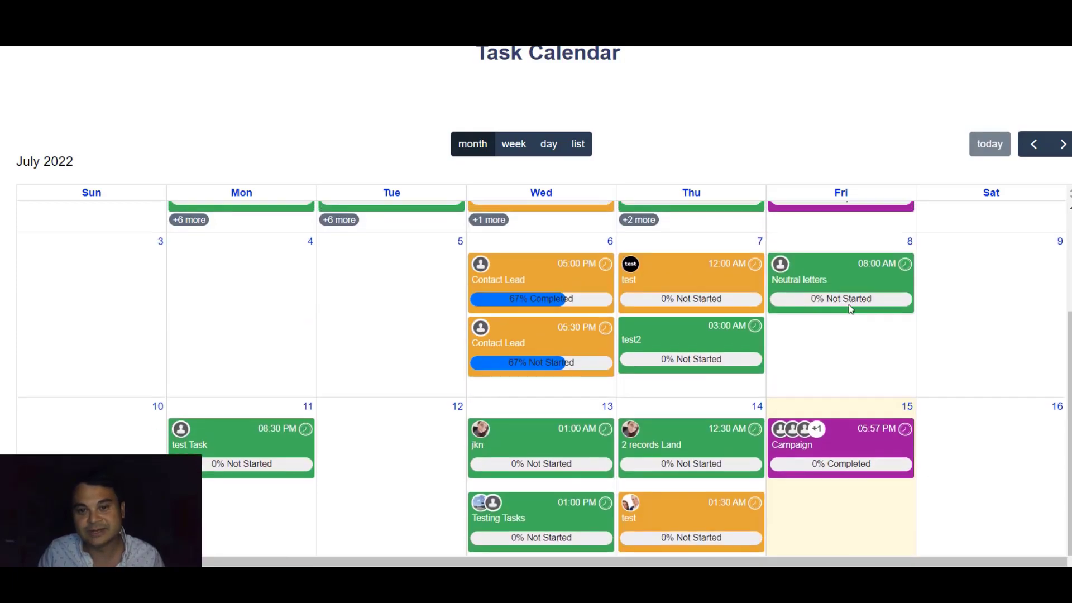
scroll(849, 307, "up", 2)
scroll(729, 309, "up", 1)
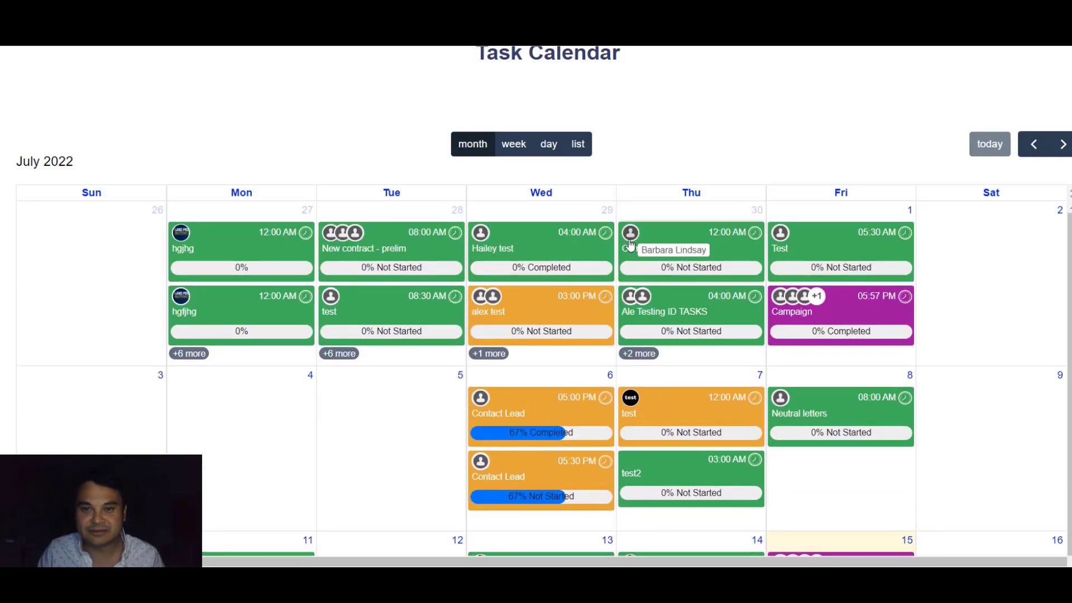
scroll(668, 296, "up", 1)
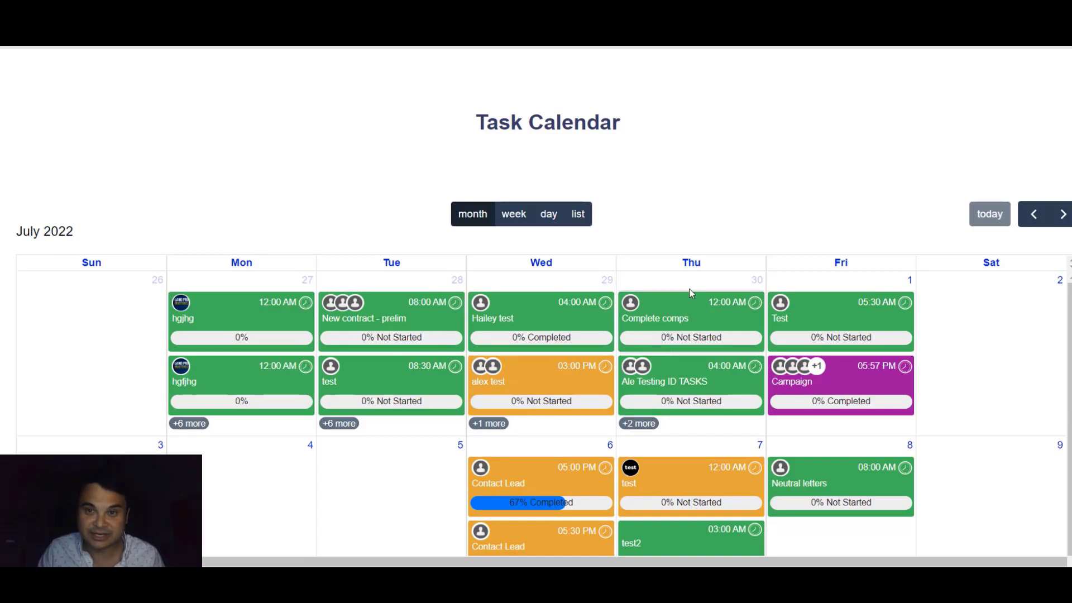
Step: Open the My Profile page
scroll(693, 296, "up", 1)
scroll(692, 296, "up", 14)
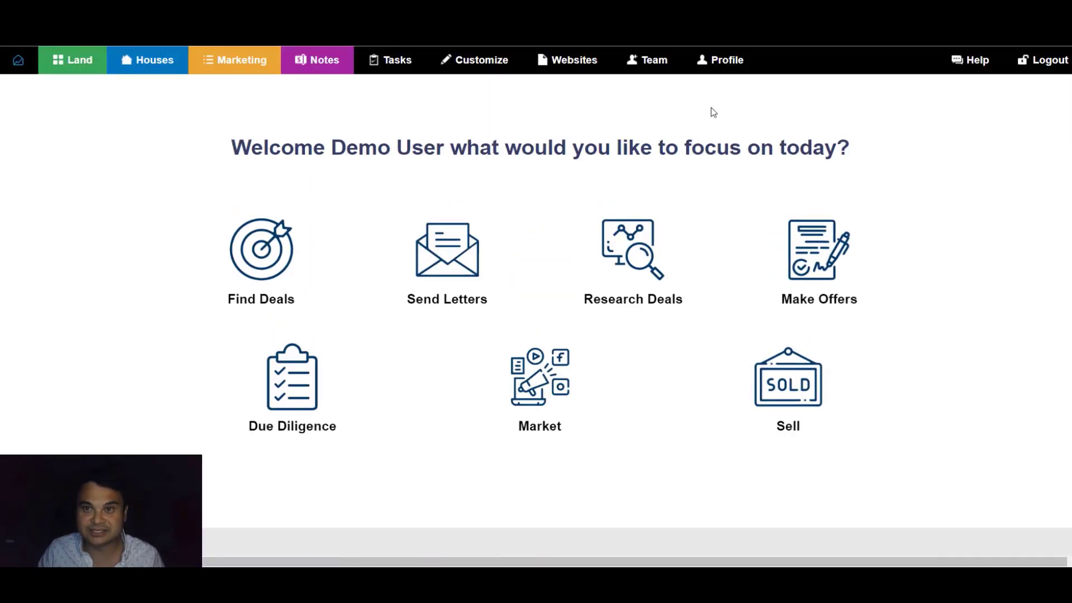
mouse_move(721, 60)
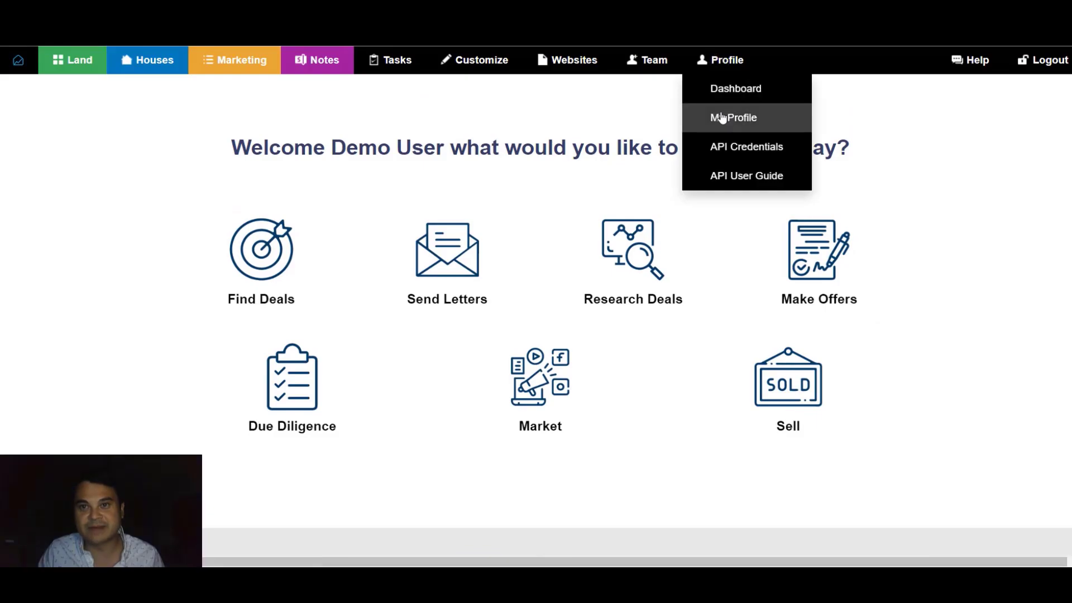
left_click(720, 124)
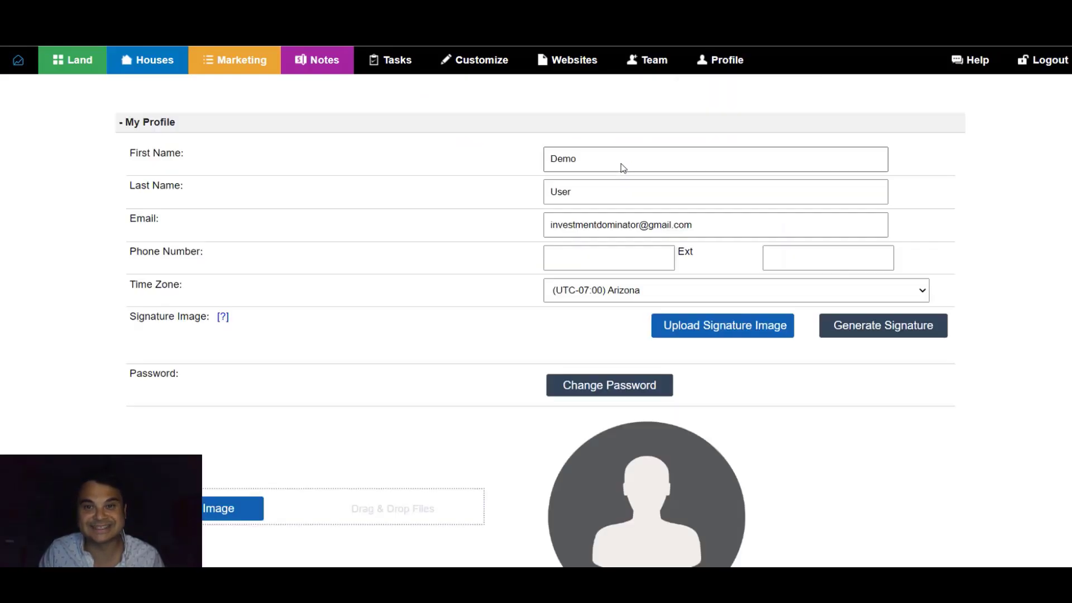
Step: Select the avatar picture of the dark-haired woman in a green shirt as the new profile image
scroll(614, 344, "down", 2)
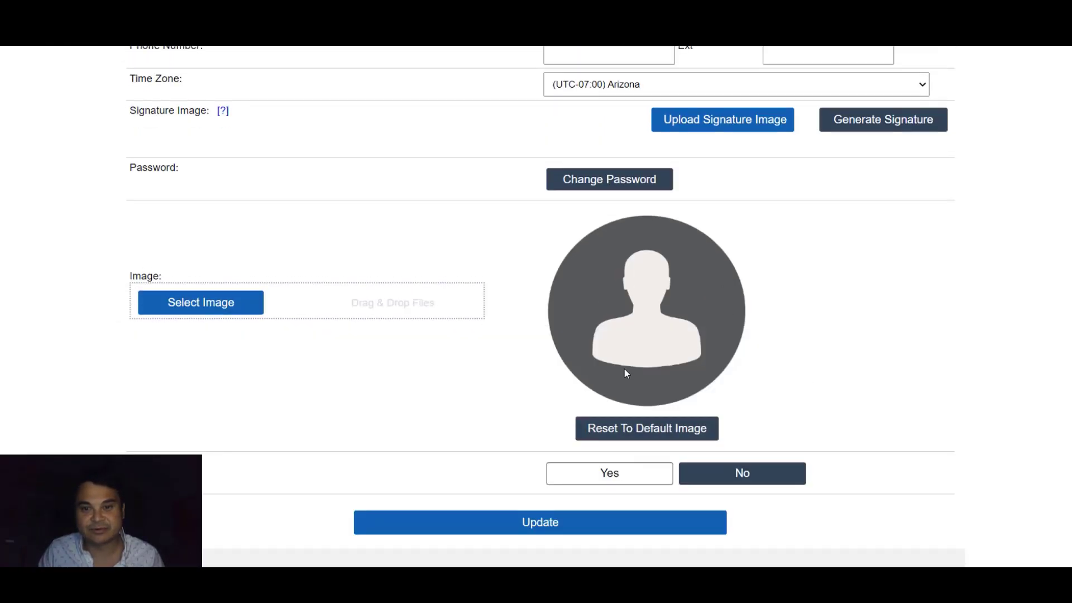
left_click(179, 307)
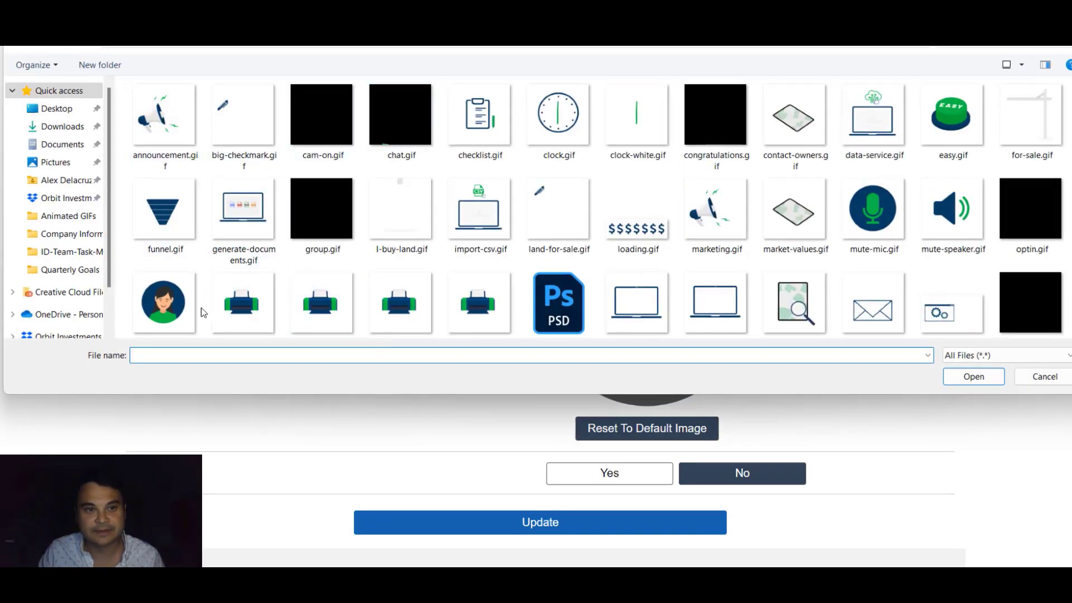
left_click(163, 305)
left_click(974, 377)
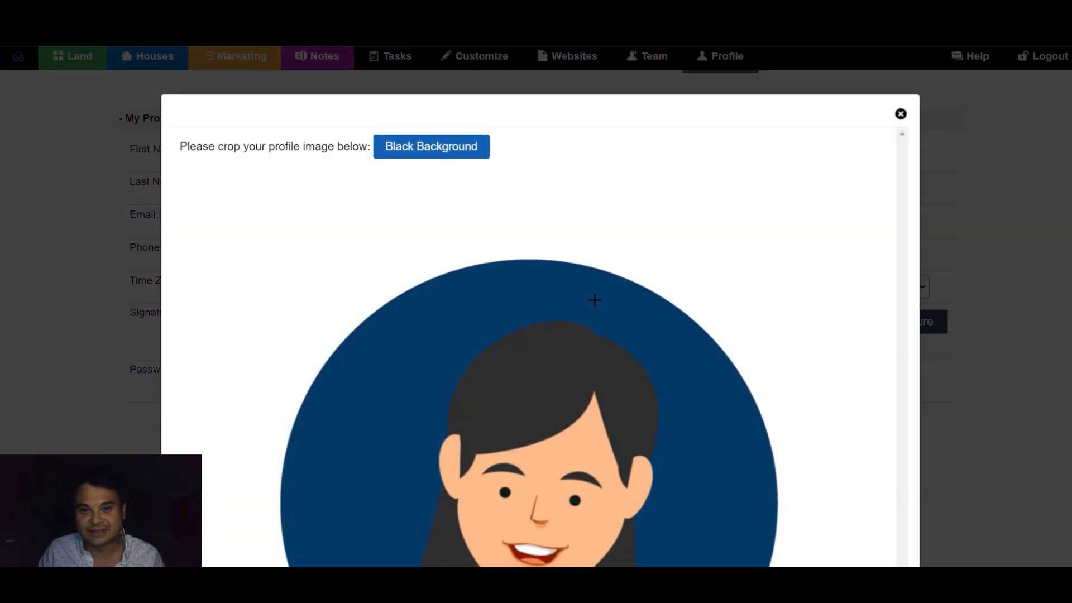
Step: Crop the profile image to frame the whole circular avatar and confirm the crop
scroll(594, 300, "down", 6)
scroll(259, 162, "up", 4)
left_click_drag(313, 104, 879, 564)
left_click_drag(720, 434, 630, 418)
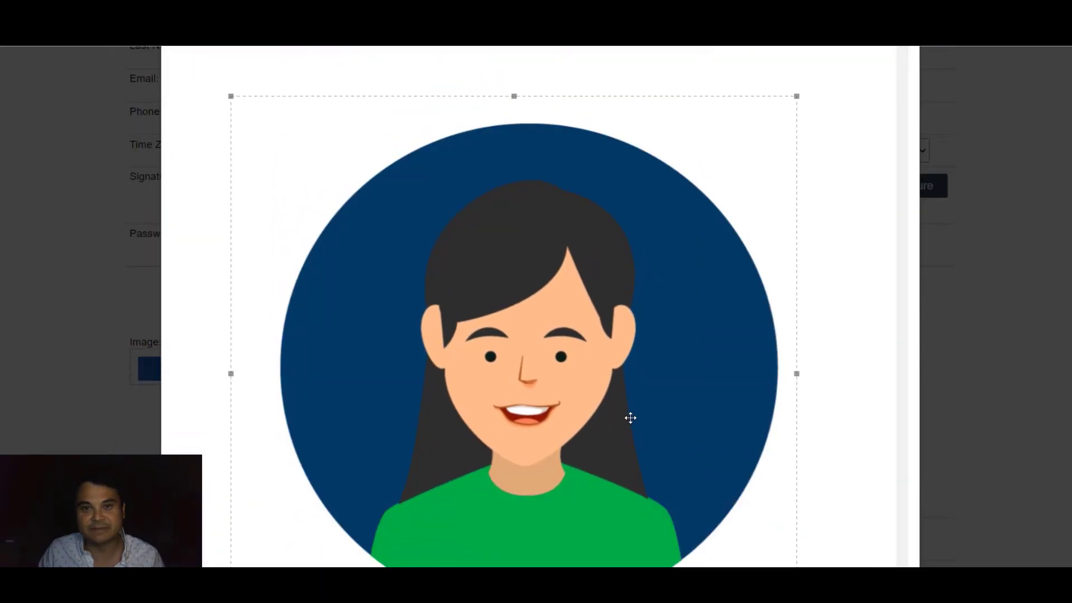
scroll(709, 397, "down", 5)
left_click(566, 409)
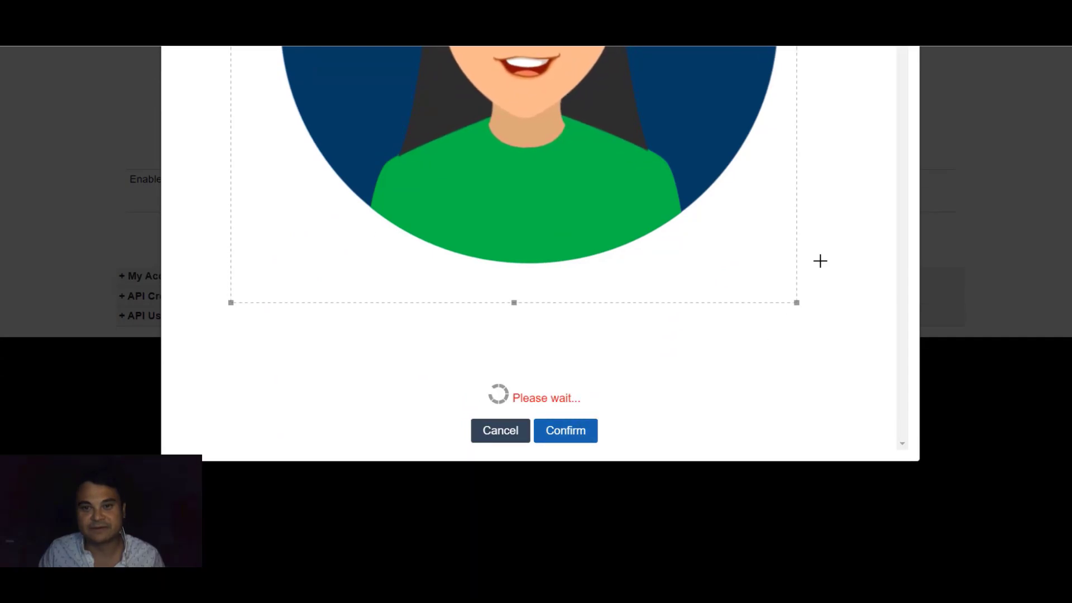
Step: Update the profile with the cropped image and check the picture on the My Profile page
scroll(821, 258, "up", 3)
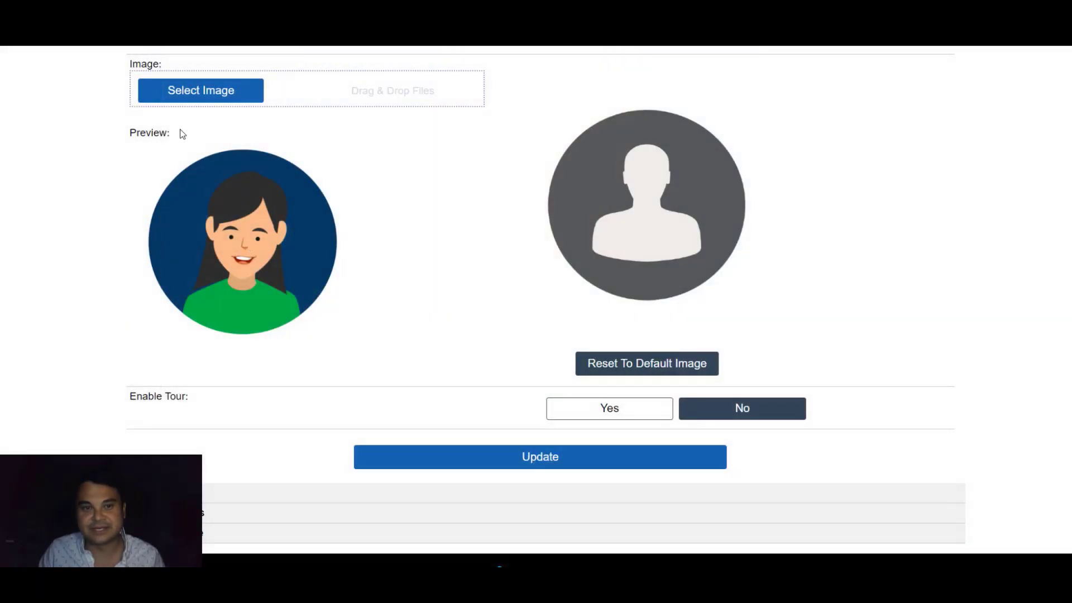
scroll(577, 384, "down", 2)
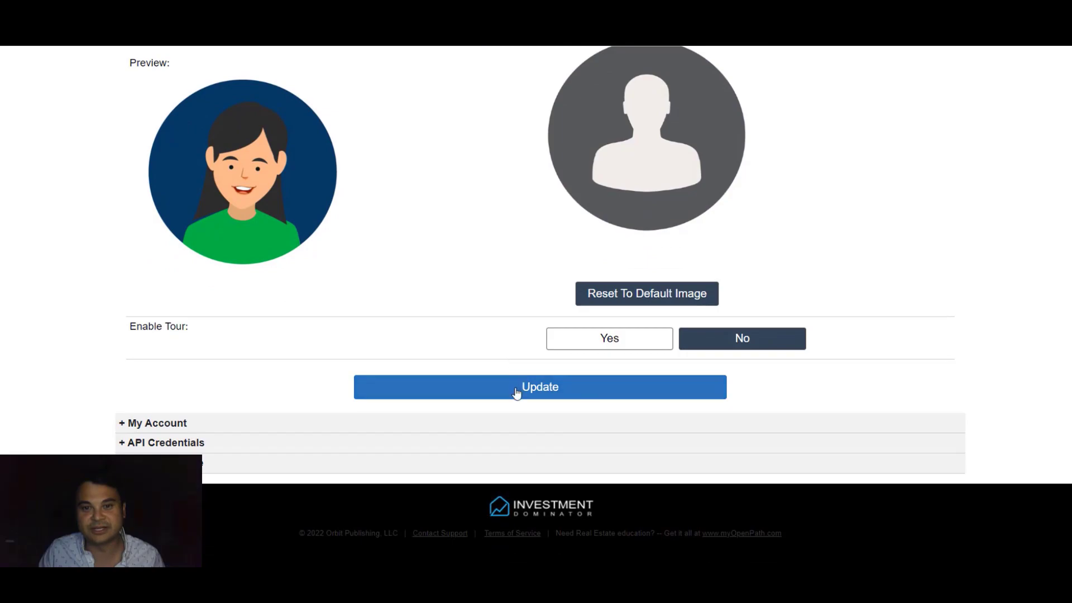
scroll(543, 387, "up", 2)
scroll(544, 386, "up", 5)
scroll(821, 340, "up", 1)
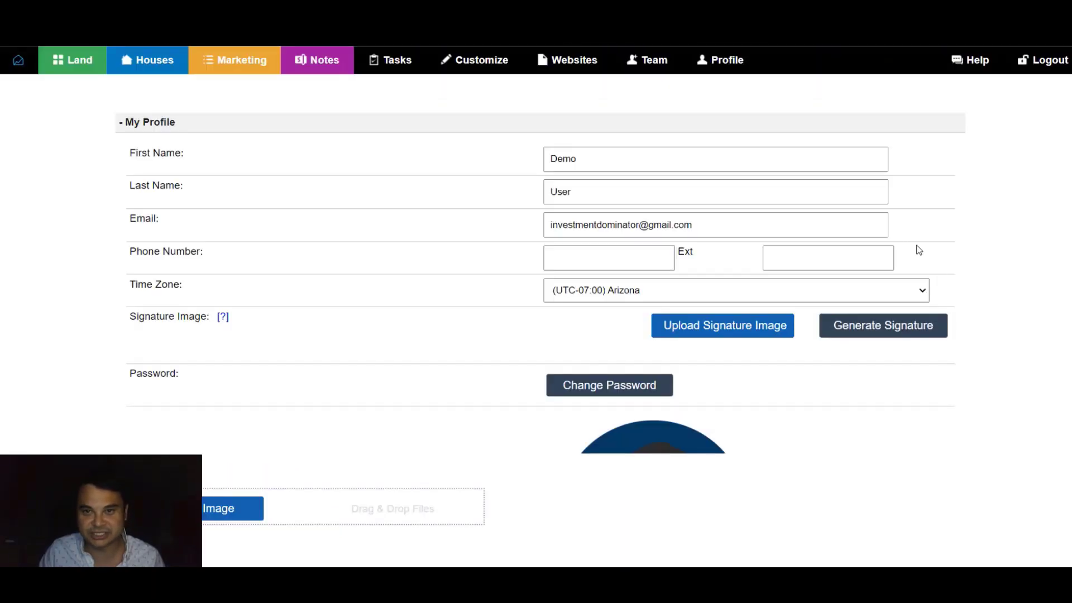
scroll(812, 281, "down", 2)
scroll(812, 281, "down", 2)
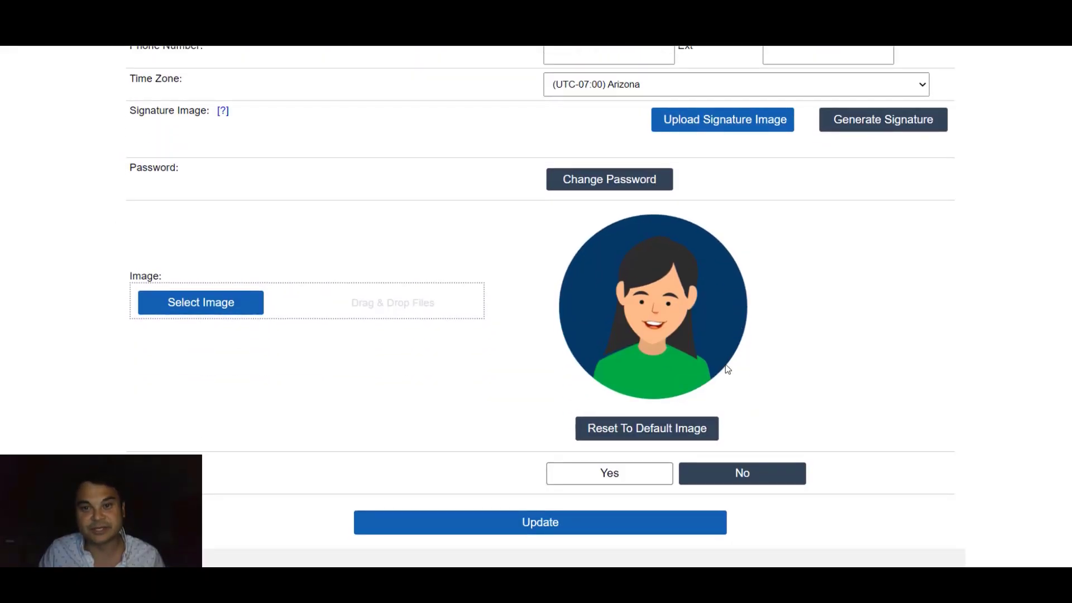
scroll(452, 144, "up", 4)
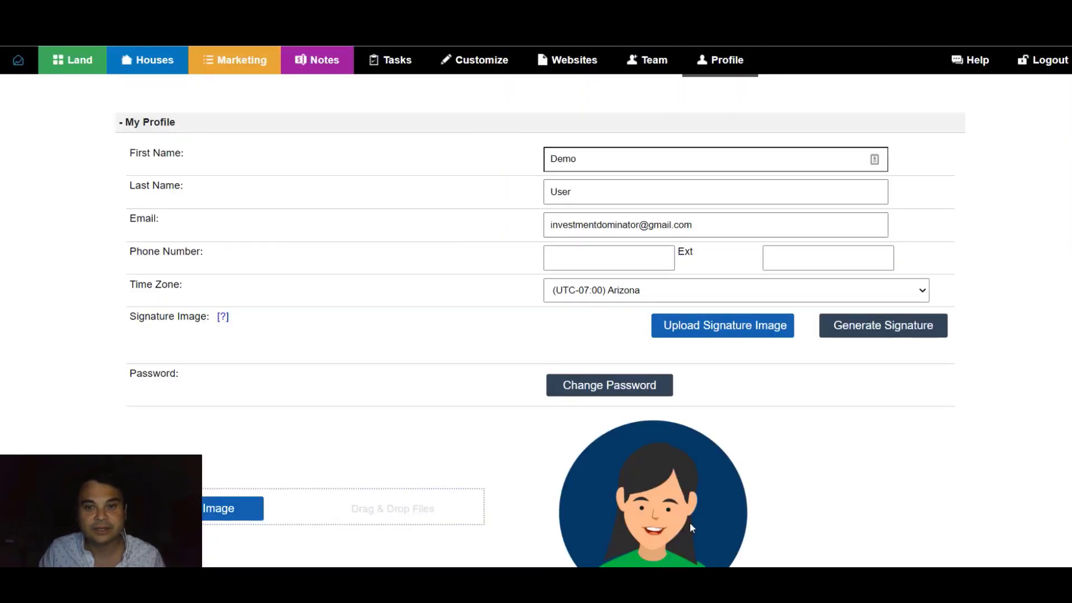
scroll(688, 522, "down", 1)
scroll(683, 439, "up", 1)
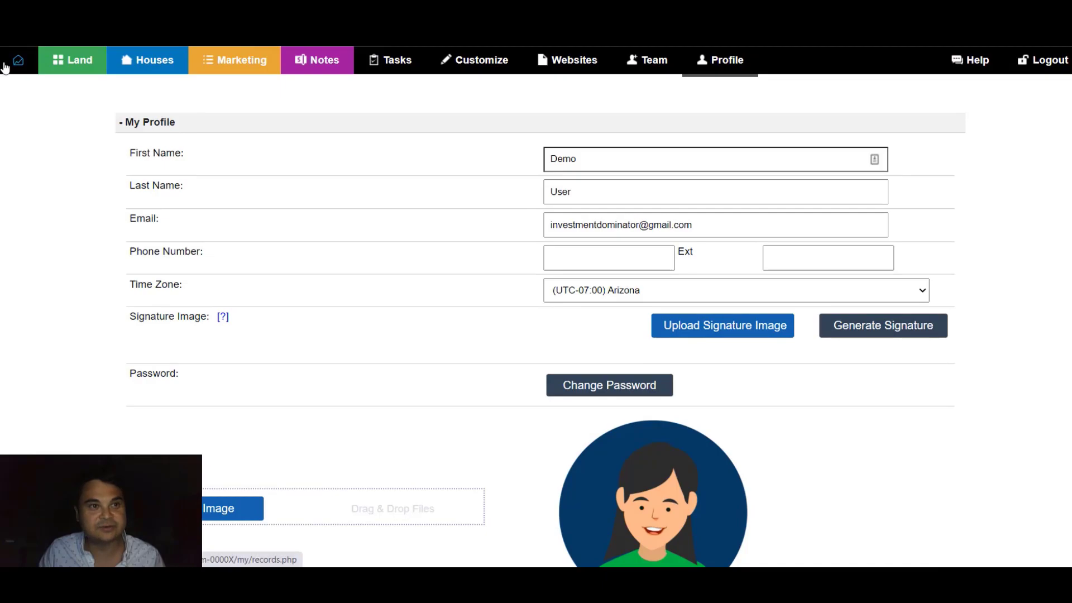
Step: Return to the home dashboard and bring up the July 2022 Task Calendar
left_click(23, 80)
scroll(659, 201, "down", 10)
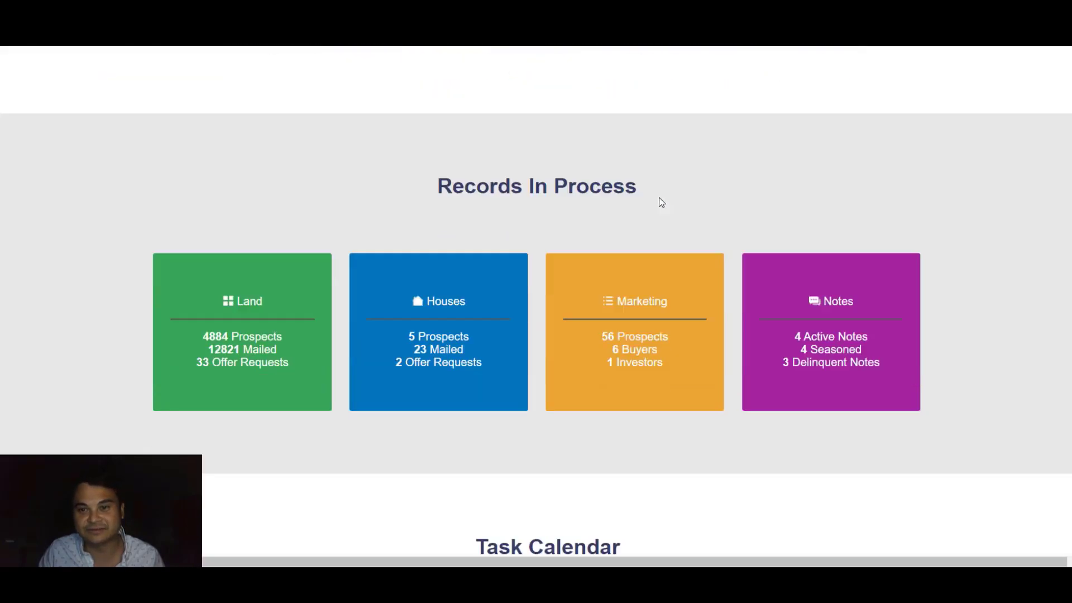
scroll(663, 239, "up", 2)
scroll(527, 391, "down", 1)
scroll(492, 419, "up", 1)
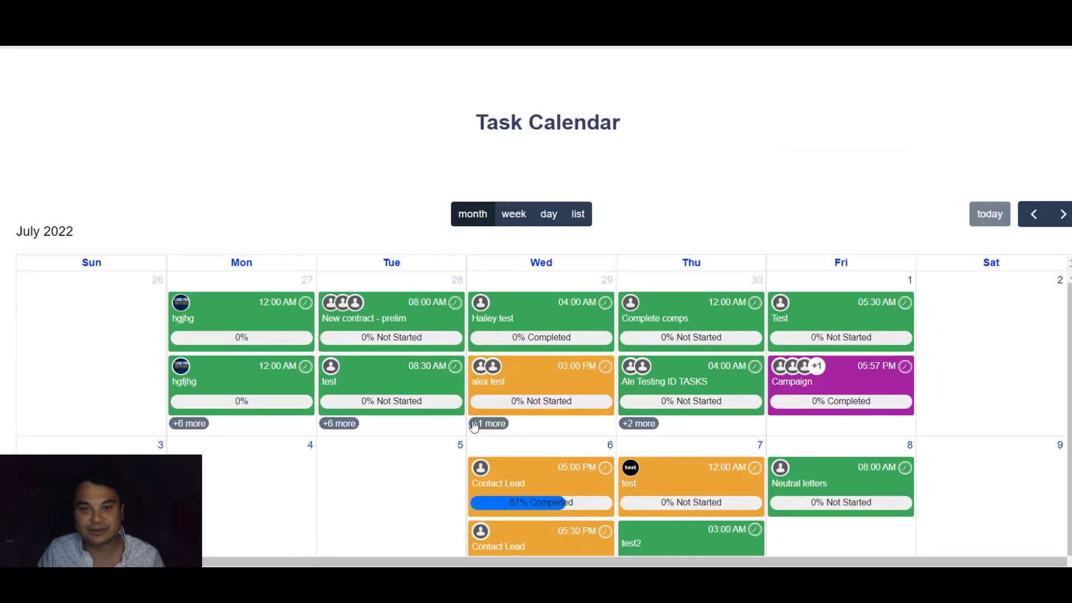
scroll(447, 464, "down", 1)
scroll(447, 463, "up", 1)
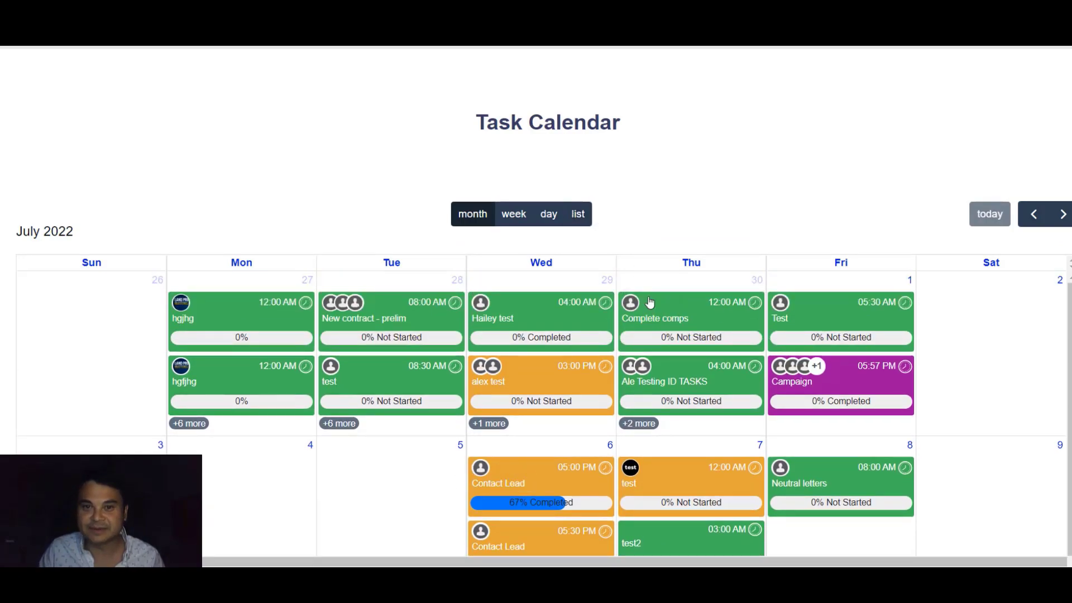
Step: Move the "Test" task from Friday July 1 to Saturday July 2, 2022 in the Task Calendar and confirm the new start date
left_click_drag(863, 315, 987, 310)
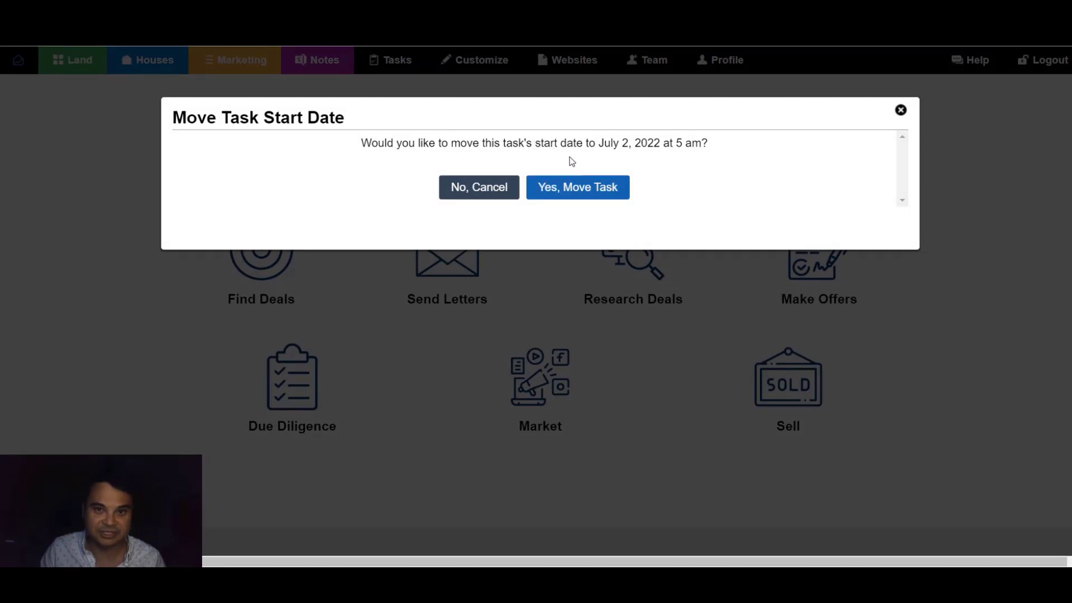
left_click(583, 194)
left_click(536, 188)
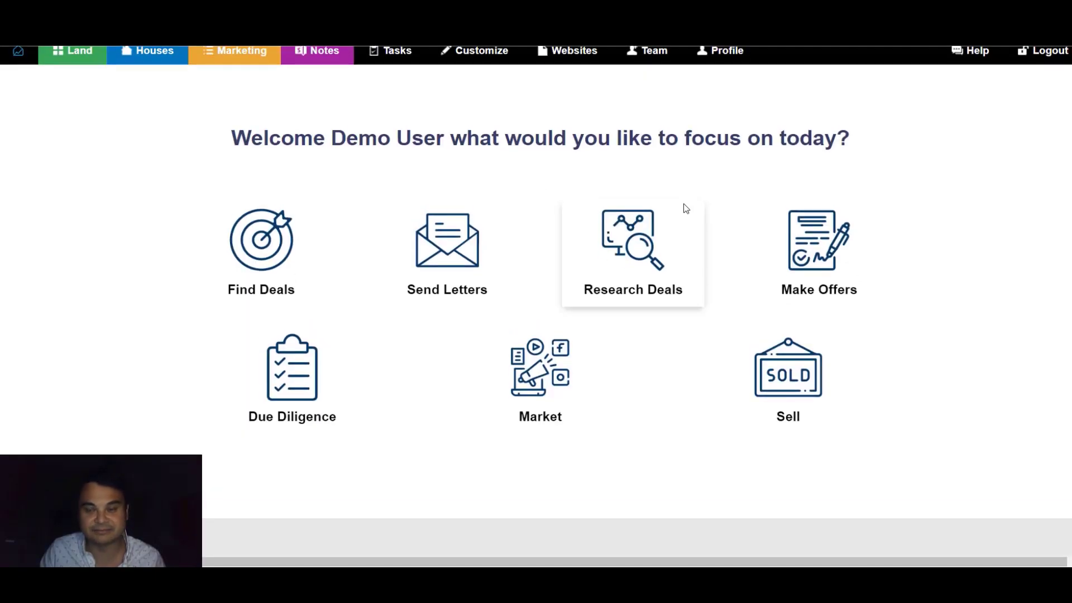
scroll(686, 208, "down", 15)
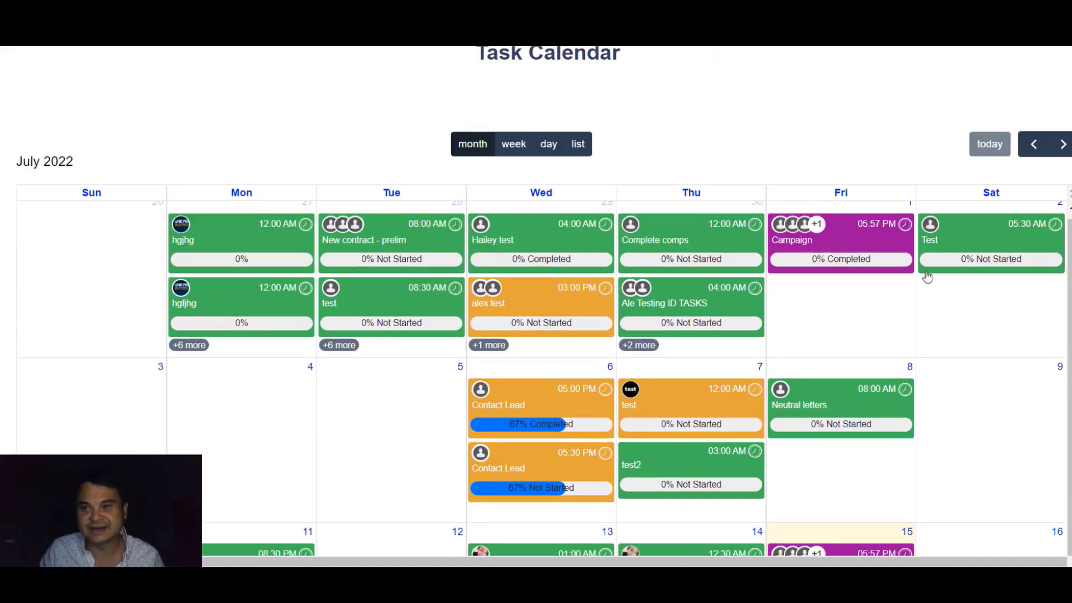
scroll(928, 277, "up", 1)
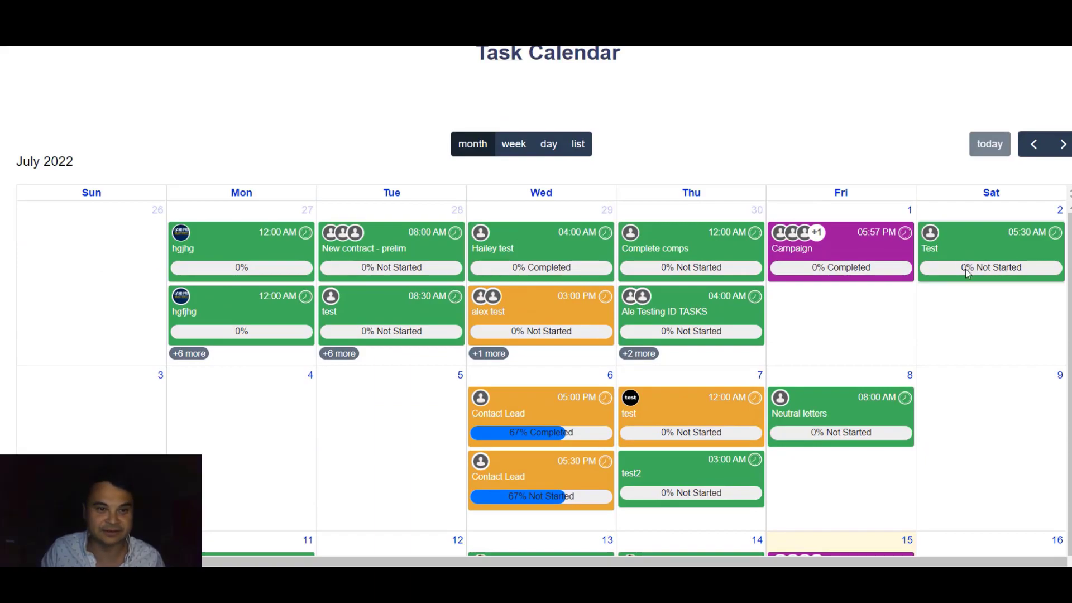
Step: Look through the July 2022 tasks in the calendar down to the week of July 10
scroll(970, 396, "up", 6)
scroll(971, 396, "down", 4)
scroll(823, 400, "down", 3)
scroll(787, 417, "up", 3)
scroll(787, 417, "up", 1)
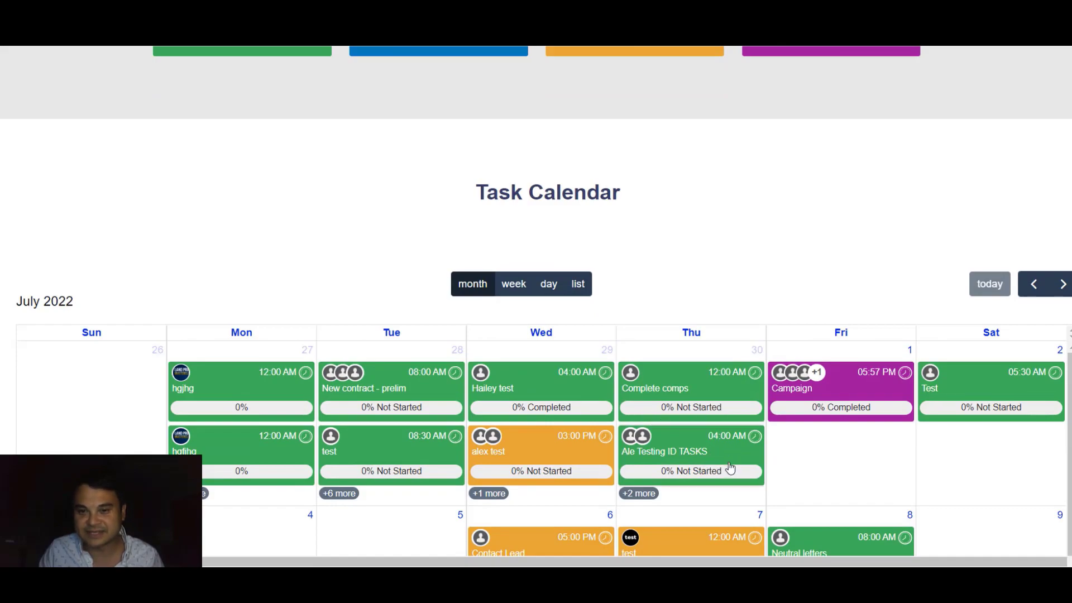
scroll(790, 435, "down", 5)
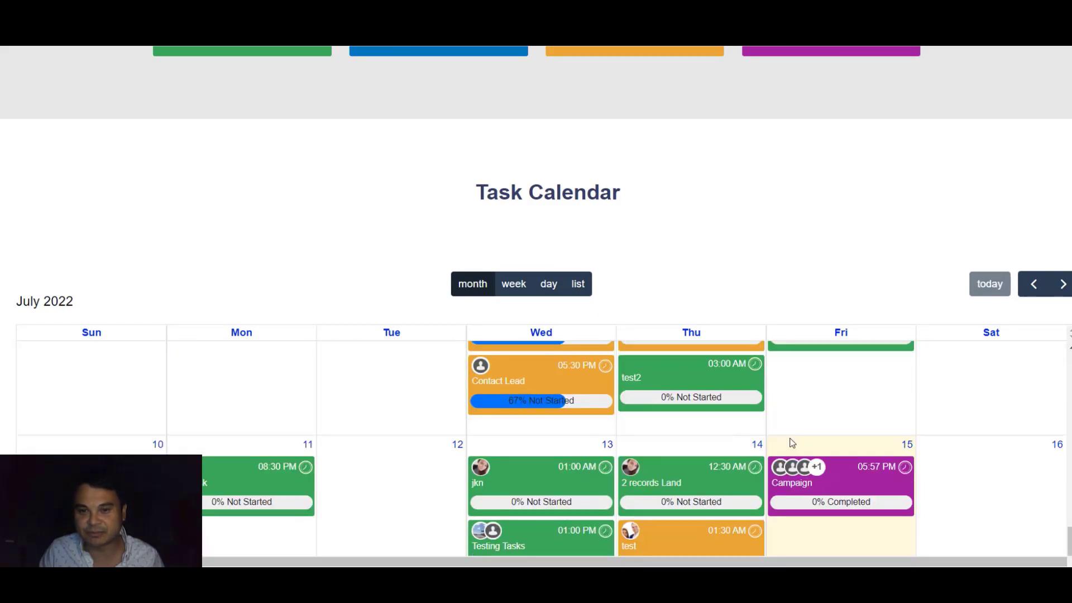
Step: In the 5:30 PM "Contact Lead" task on July 6, mark only the "Contact the lead" checklist item as done and update the task
left_click(554, 397)
scroll(581, 299, "down", 7)
scroll(581, 302, "up", 6)
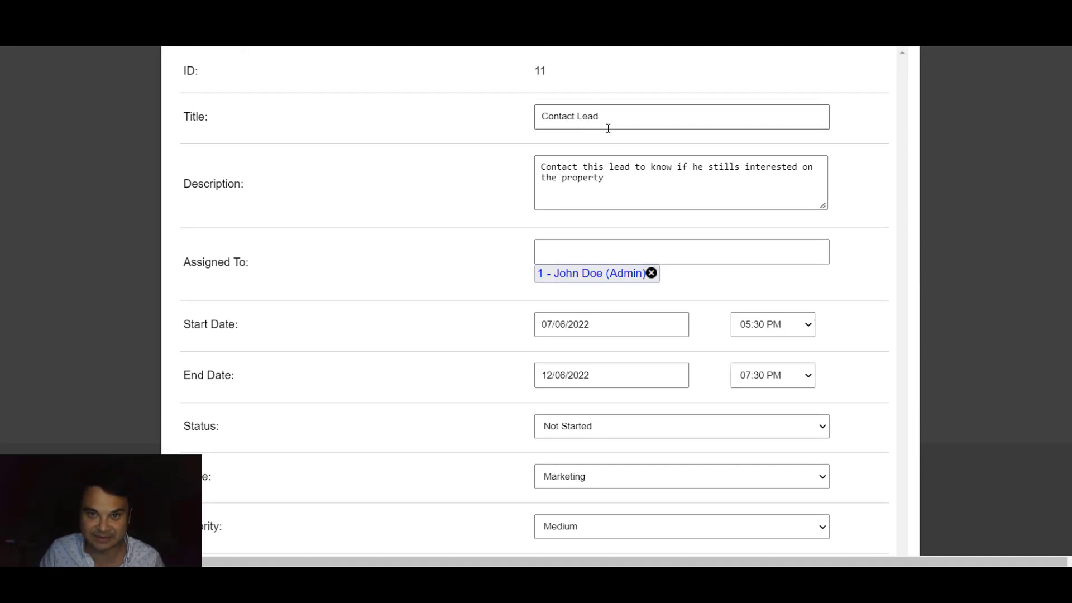
scroll(608, 156, "down", 6)
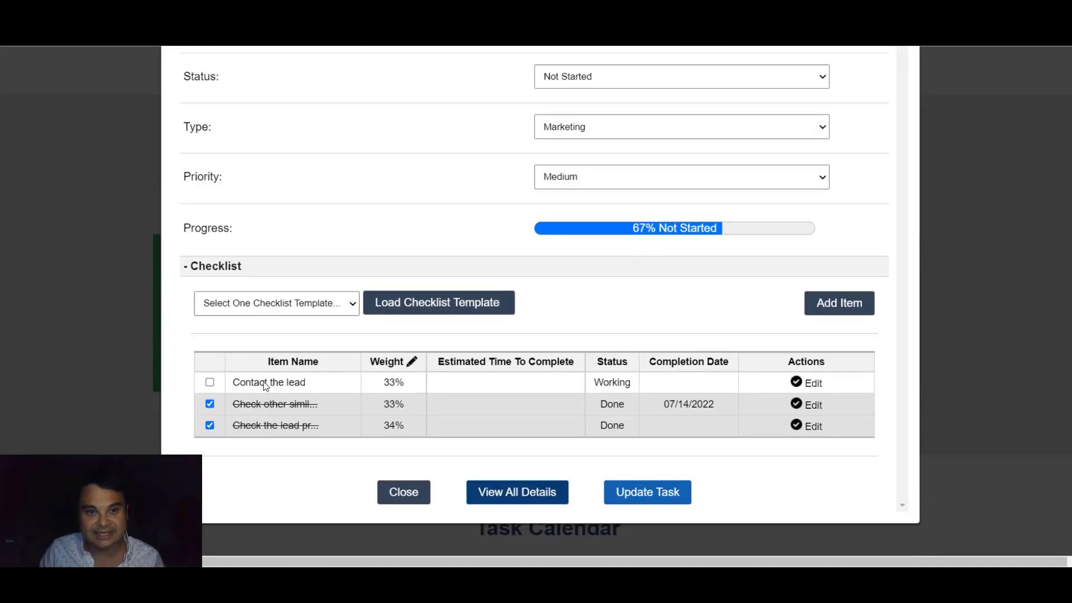
scroll(301, 325, "down", 2)
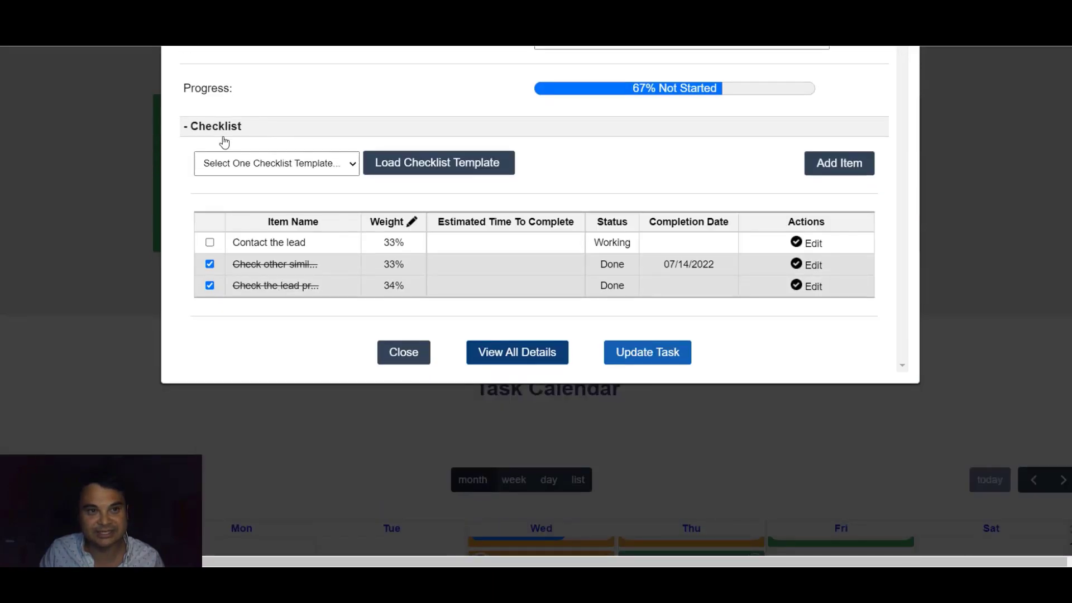
scroll(342, 223, "up", 2)
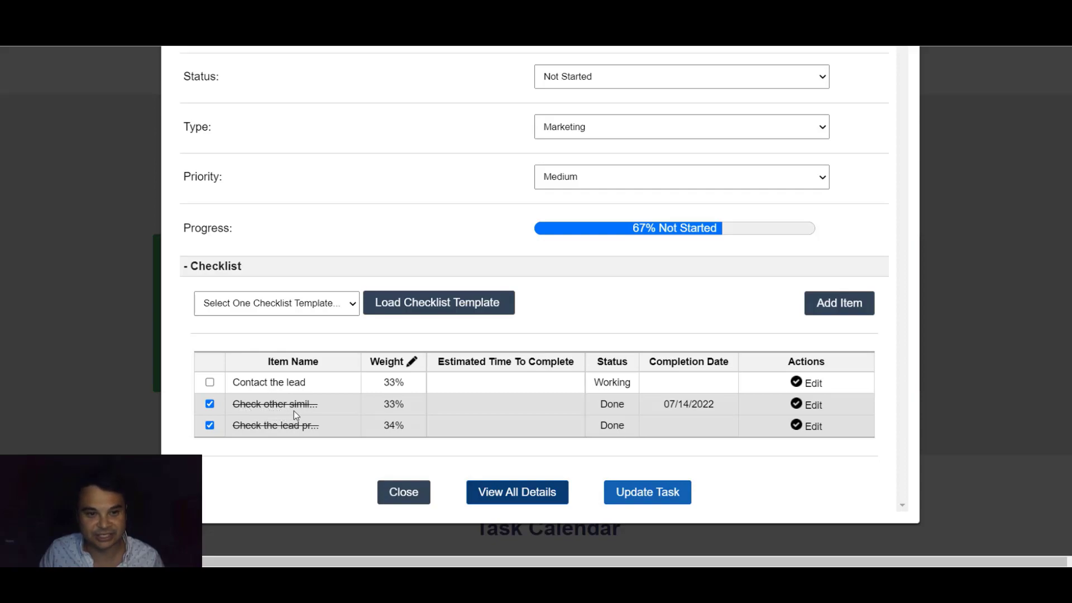
left_click(210, 405)
left_click(209, 426)
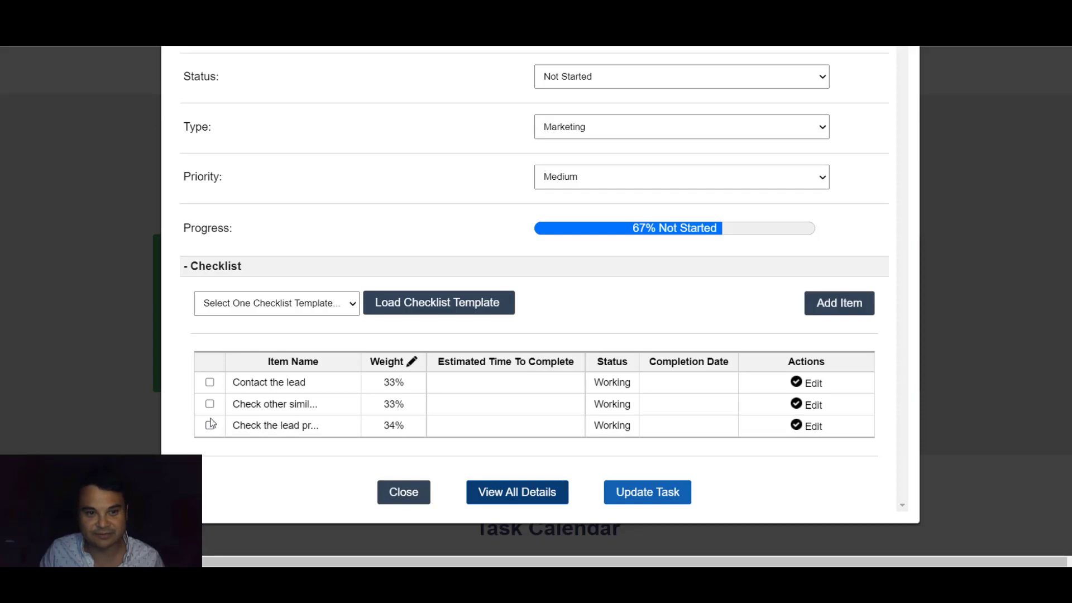
left_click(210, 382)
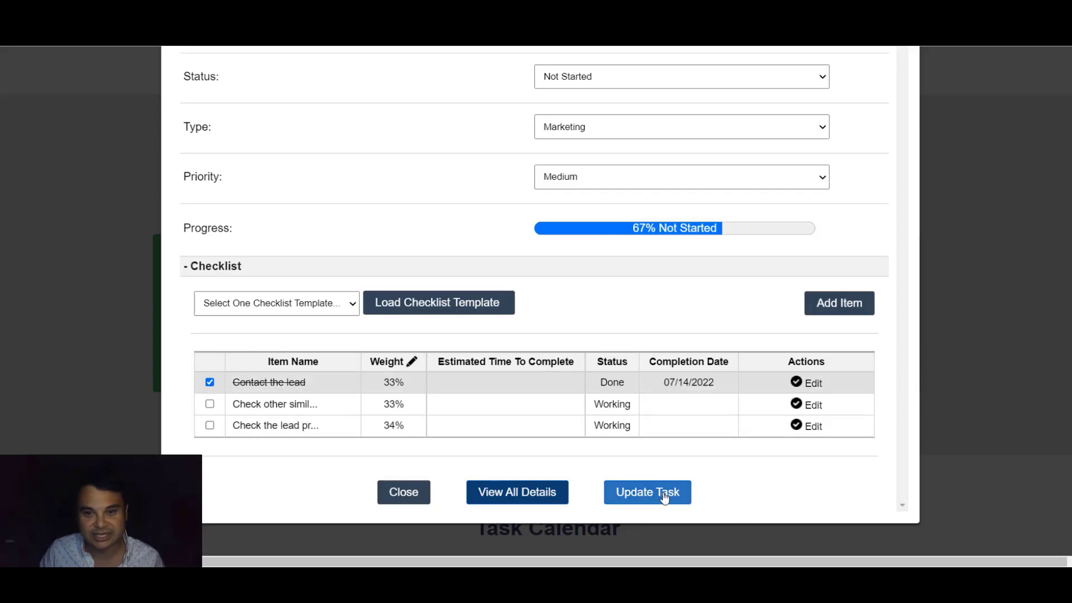
left_click(663, 499)
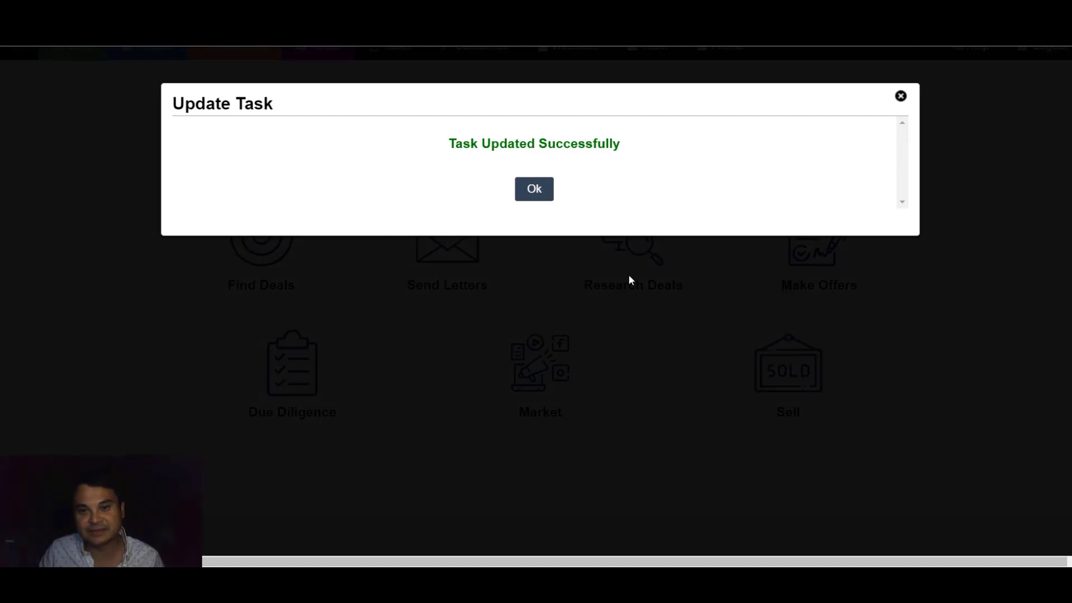
left_click(531, 189)
Step: Open the 5:00 PM "Contact Lead" task on July 6 in the calendar and review its details, status and checklist
scroll(628, 347, "down", 15)
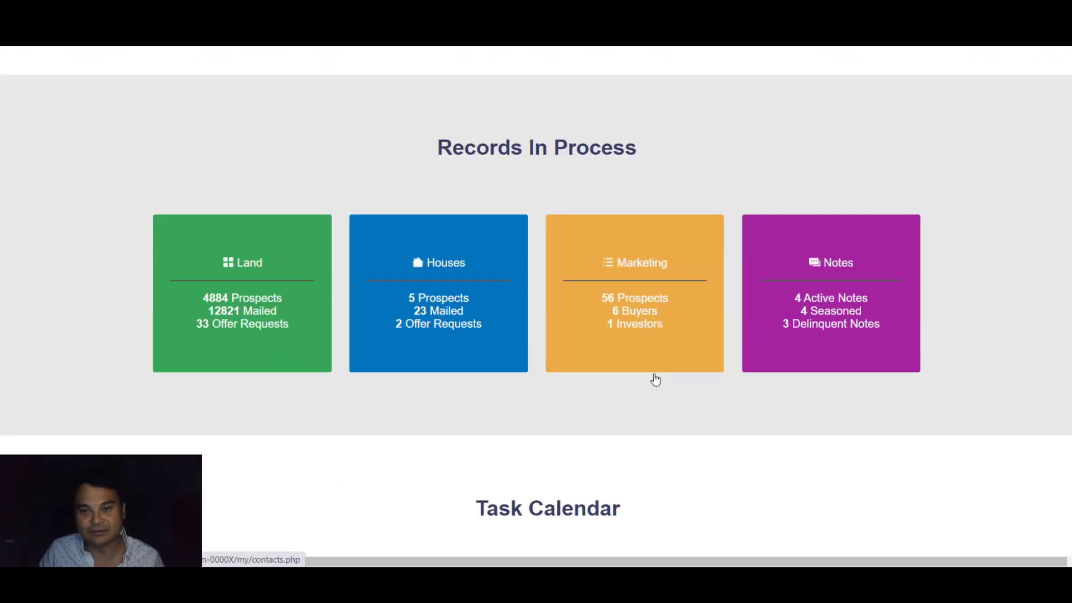
scroll(738, 429, "up", 3)
scroll(737, 429, "up", 10)
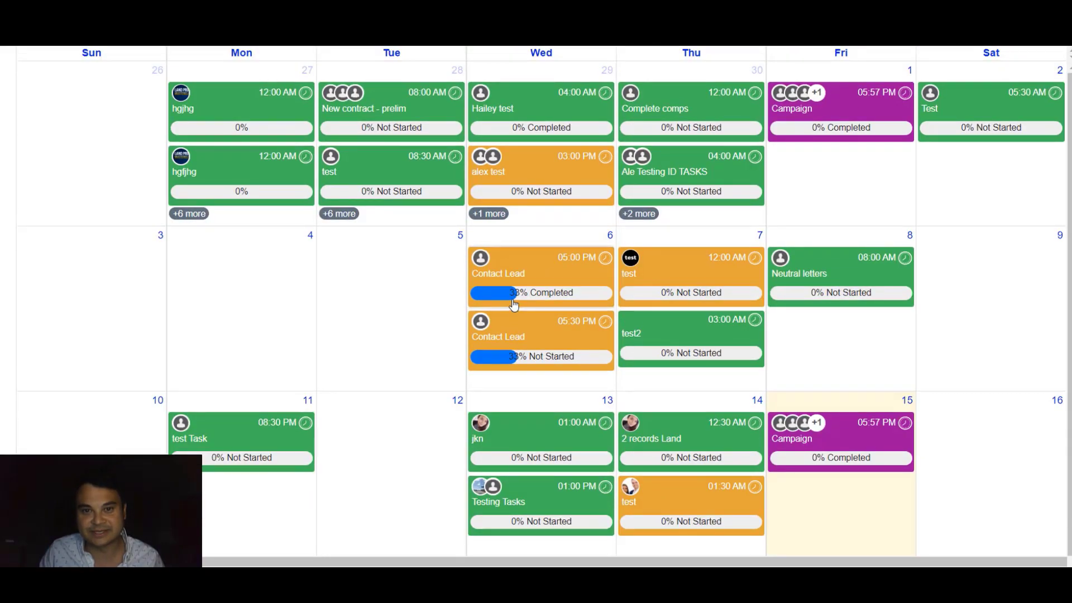
left_click(511, 284)
scroll(246, 307, "down", 10)
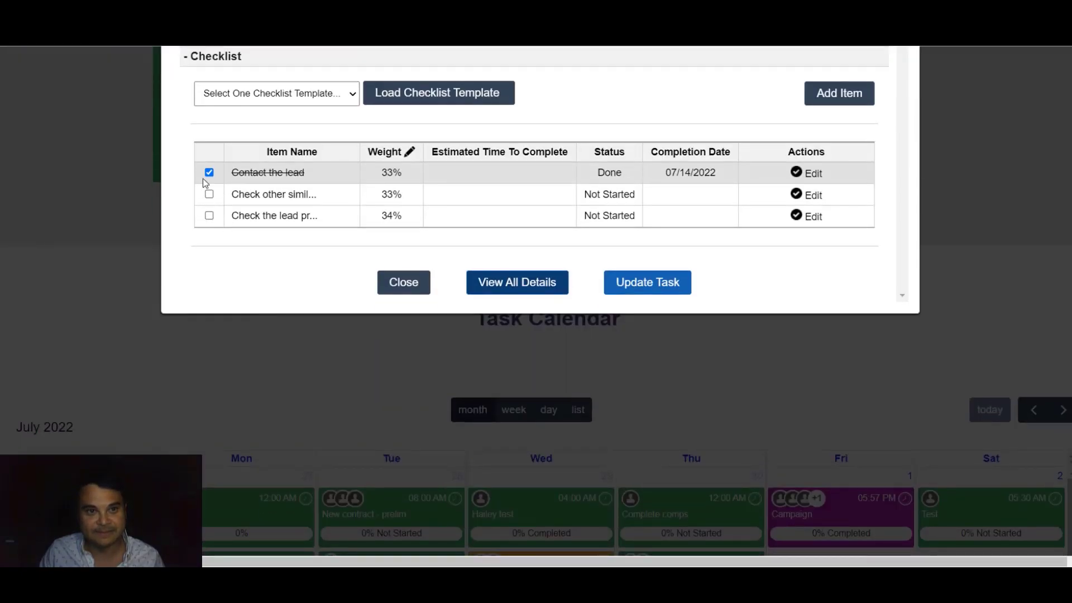
scroll(438, 190, "up", 4)
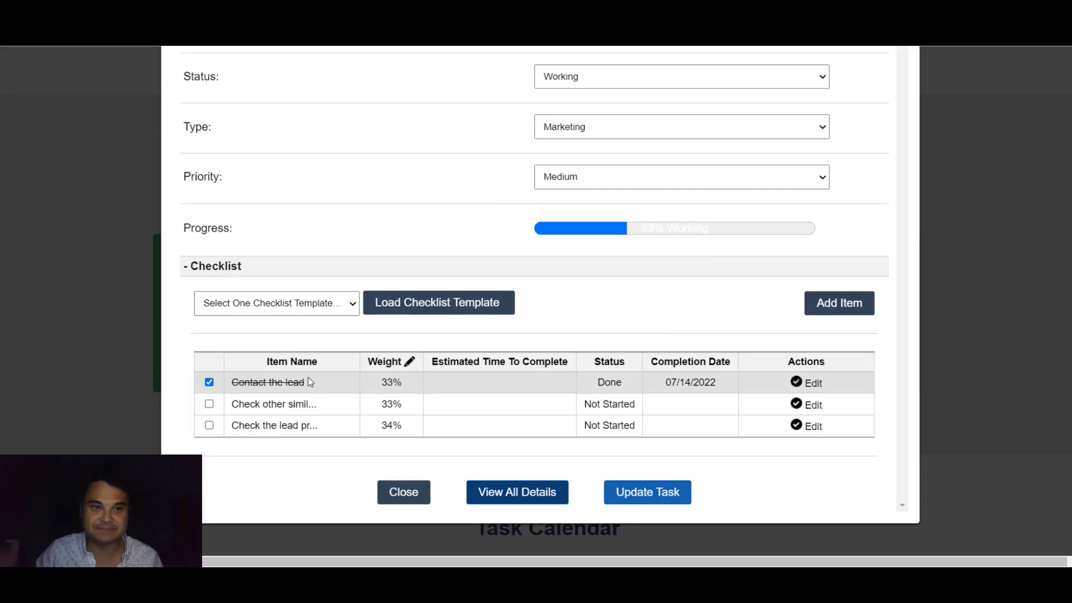
scroll(448, 364, "up", 4)
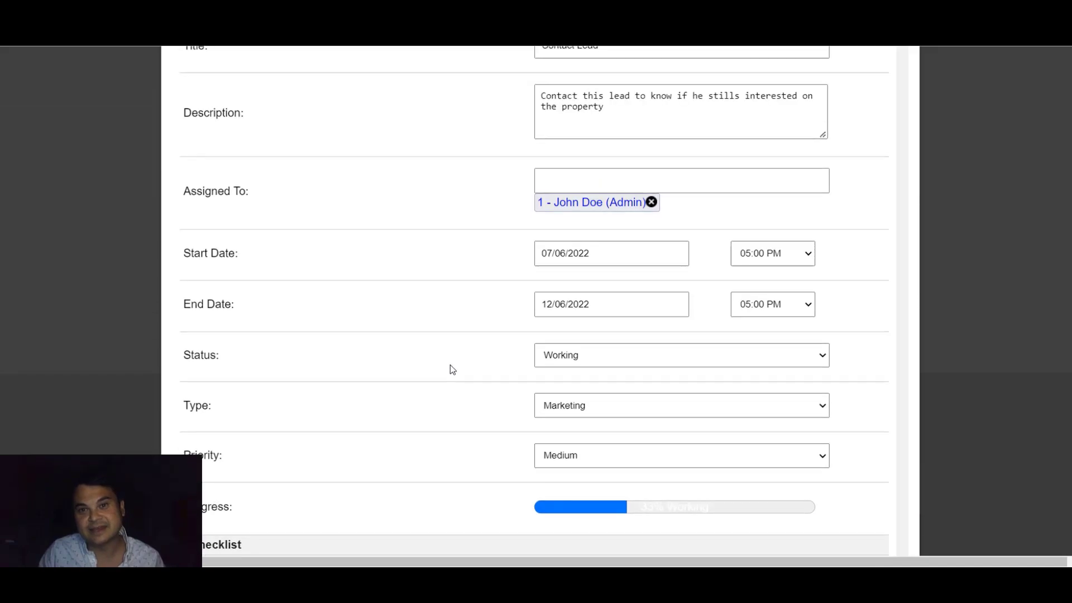
scroll(469, 385, "down", 2)
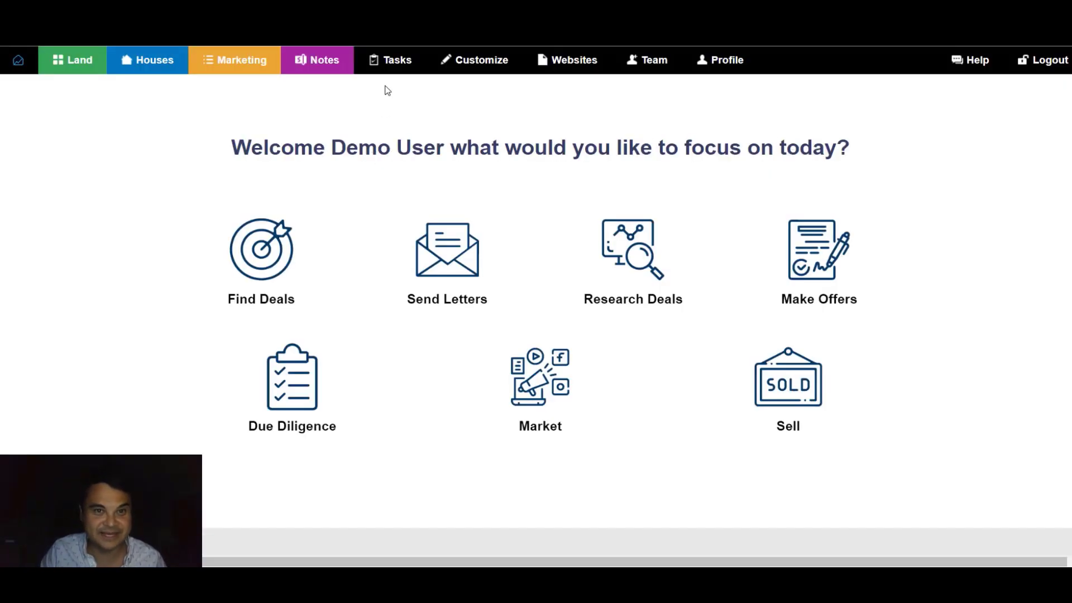
Step: Open the Tasks reports and examine the Task KPI charts by user, completion and status for all time
left_click(391, 64)
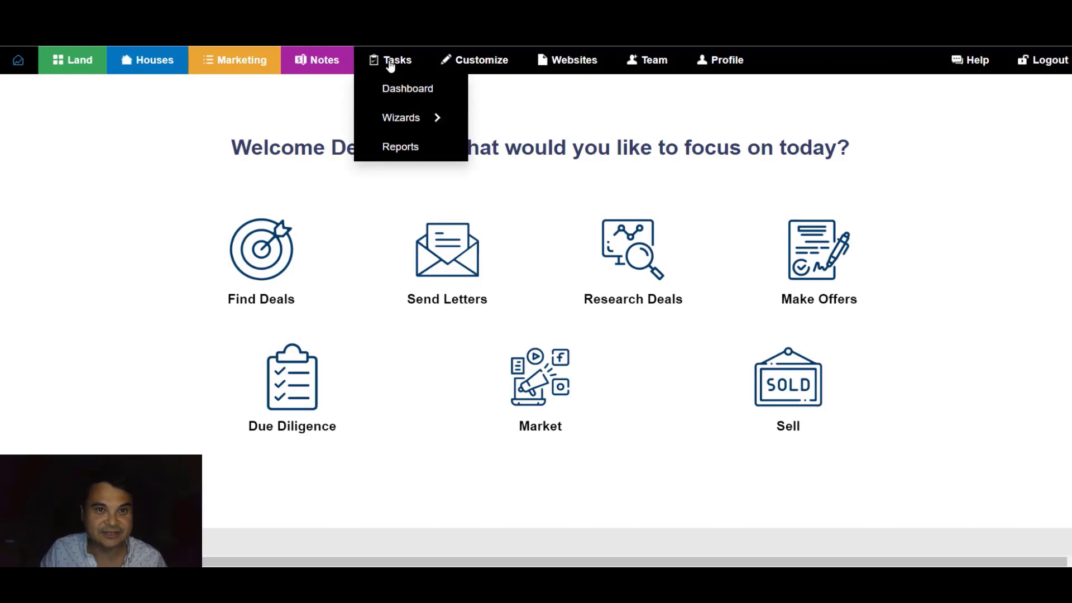
left_click(390, 147)
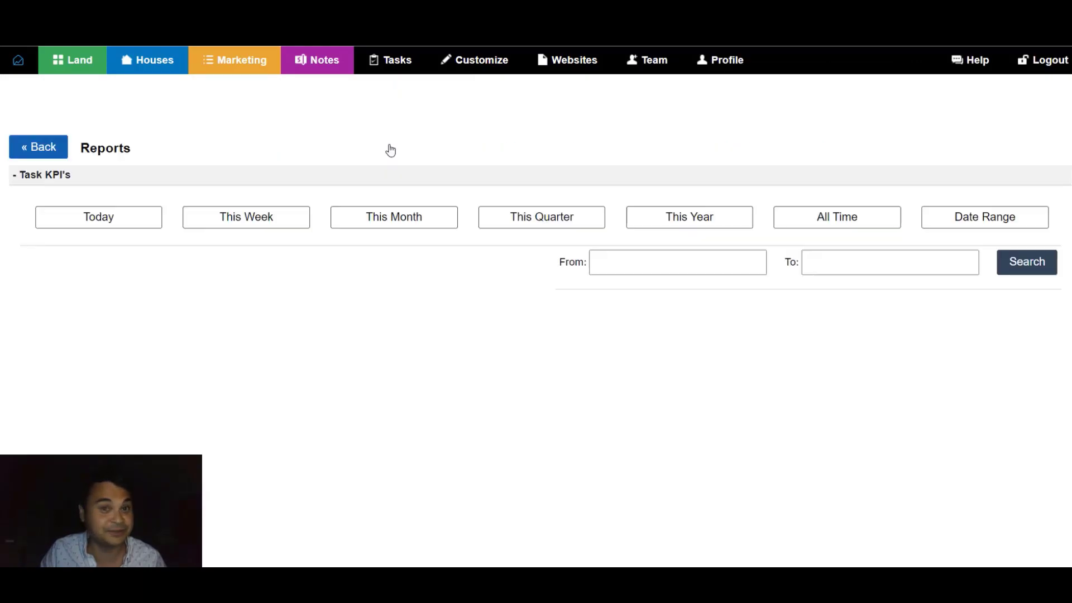
scroll(397, 183, "down", 5)
scroll(397, 190, "down", 5)
scroll(398, 196, "up", 6)
scroll(398, 197, "up", 3)
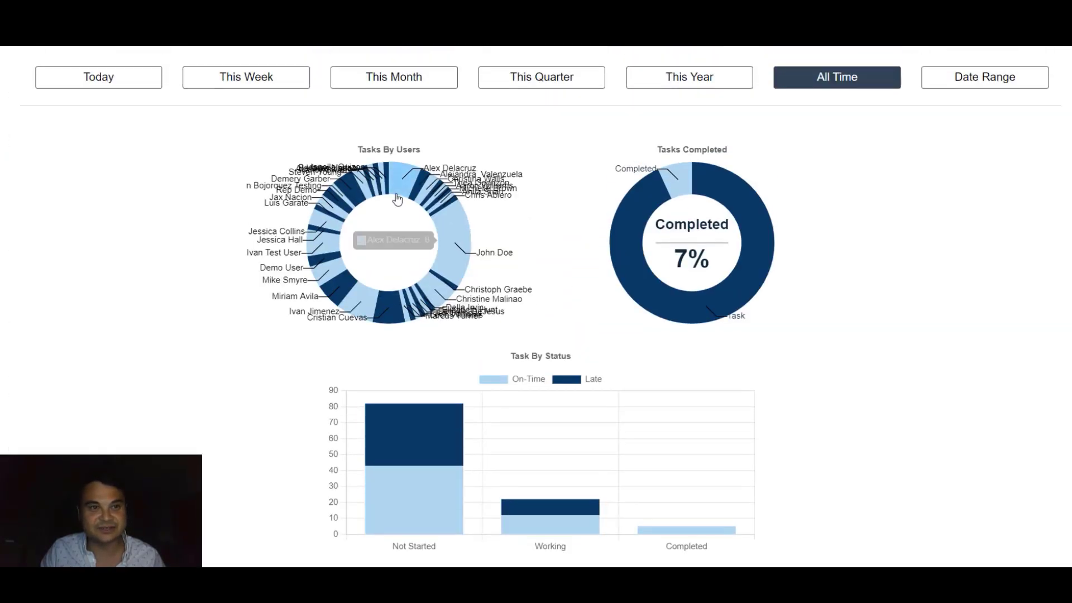
scroll(700, 235, "up", 3)
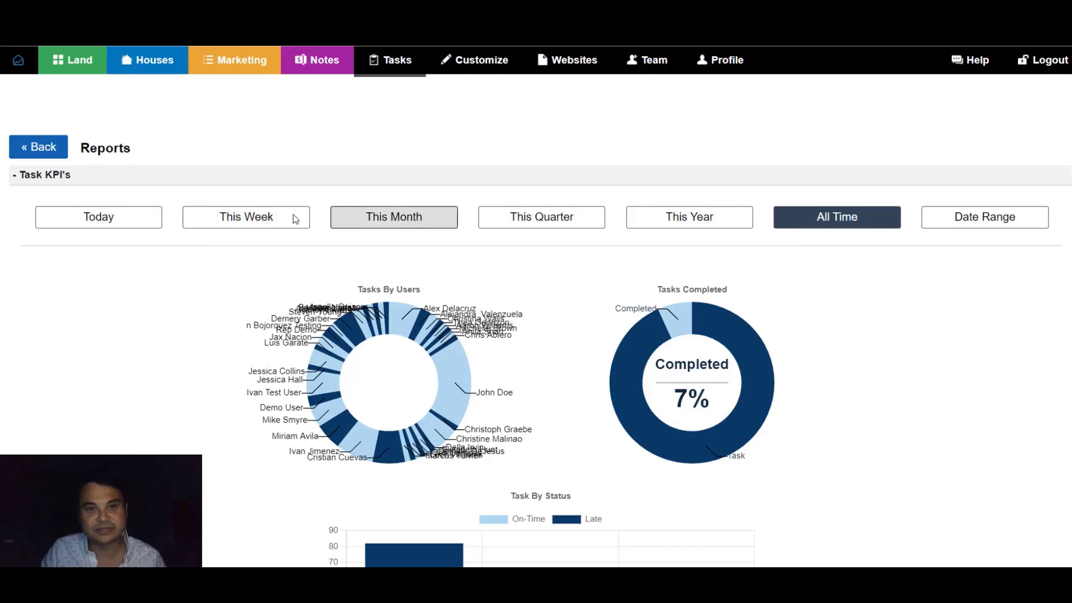
Step: View the Task KPIs for Today, This Week, This Month, This Quarter, This Year and Date Range, then return to This Year
left_click(84, 222)
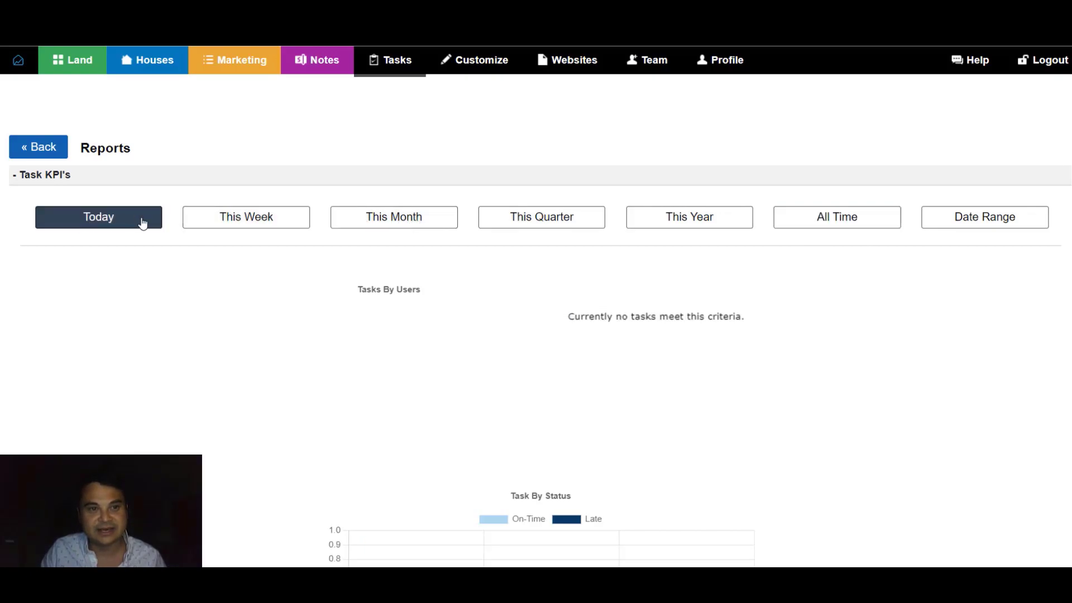
left_click(234, 223)
left_click(381, 222)
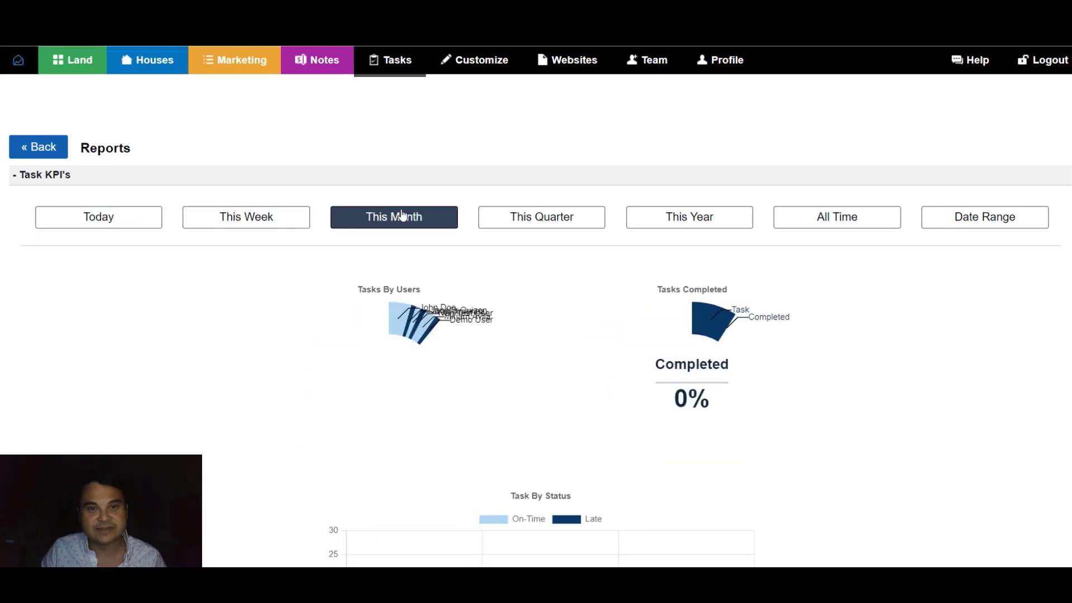
left_click(520, 221)
left_click(656, 222)
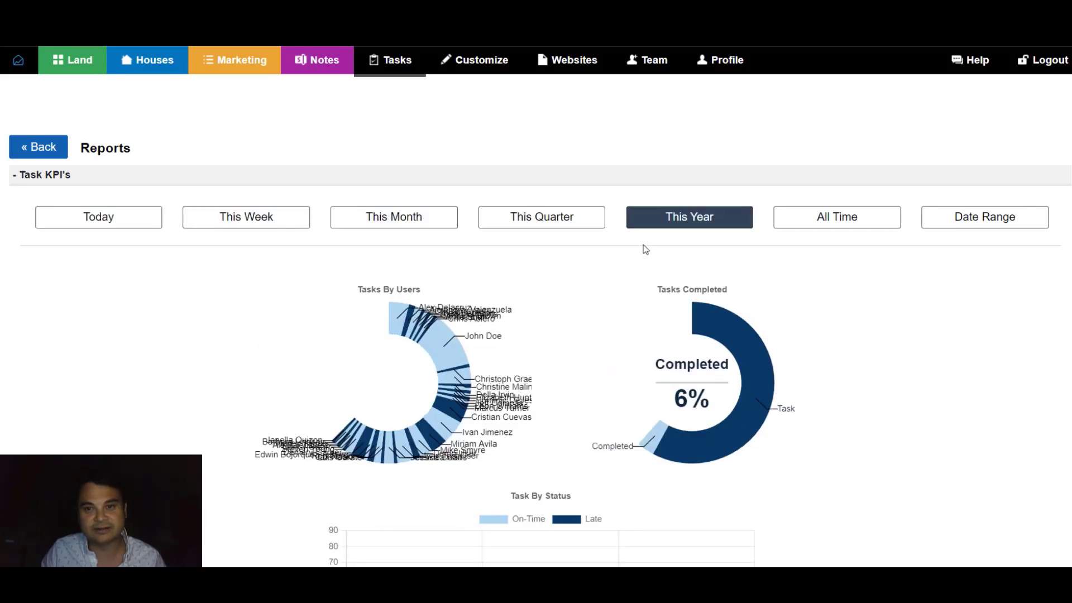
left_click(969, 224)
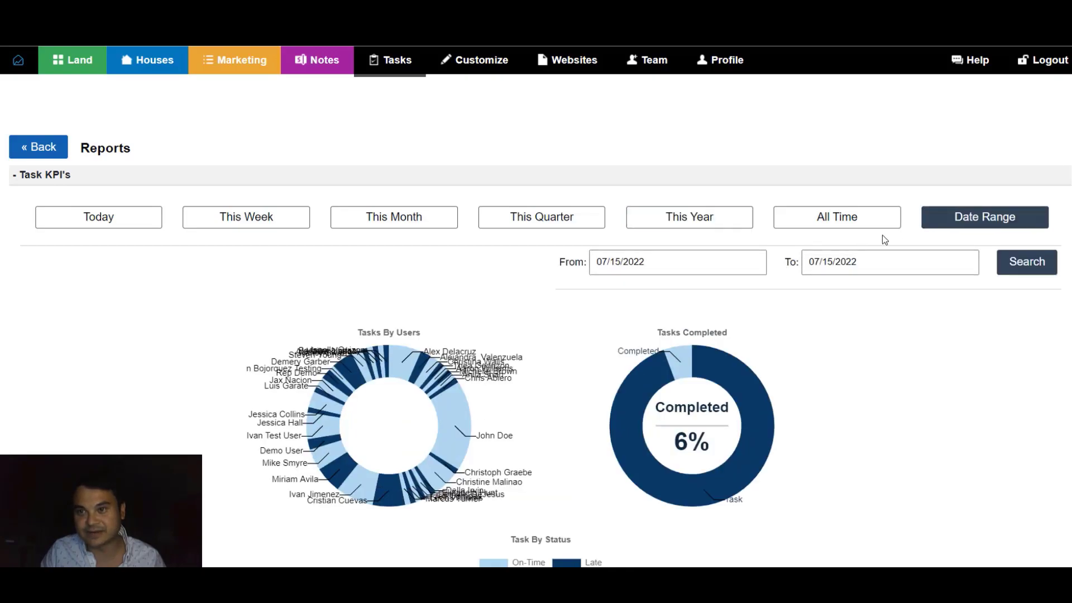
left_click(696, 223)
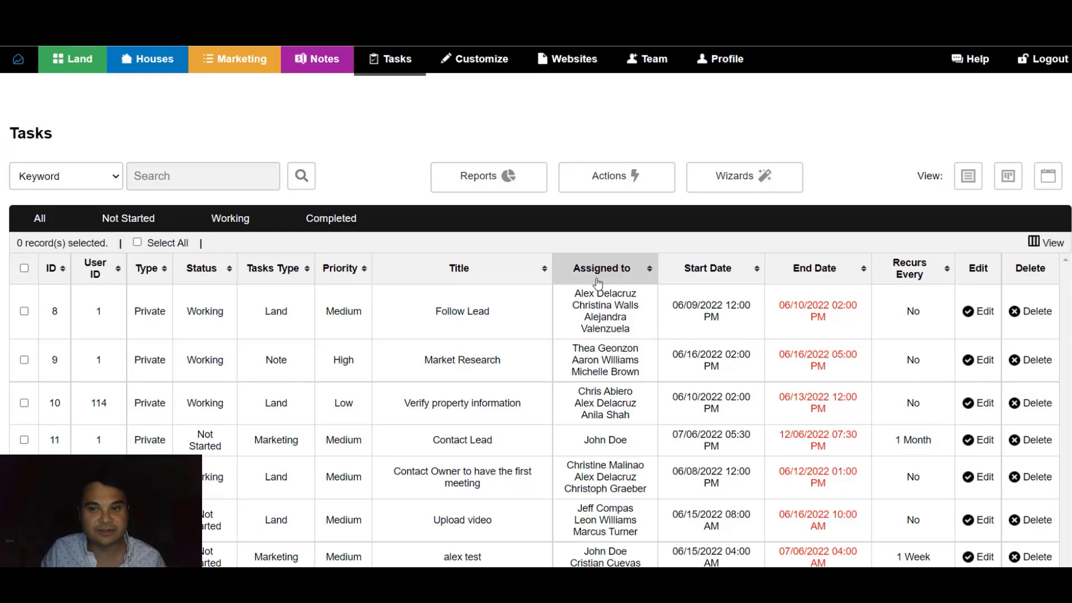
Step: Look through the Tasks list, including the assignees and the start and end dates
scroll(598, 283, "down", 5)
scroll(565, 366, "up", 5)
scroll(565, 369, "down", 5)
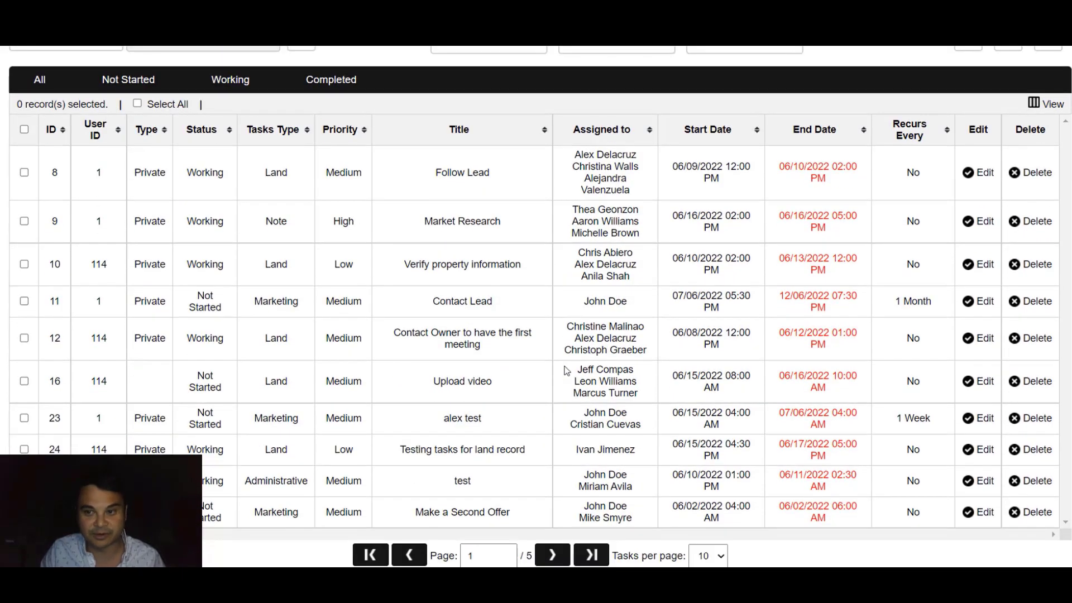
scroll(567, 363, "up", 4)
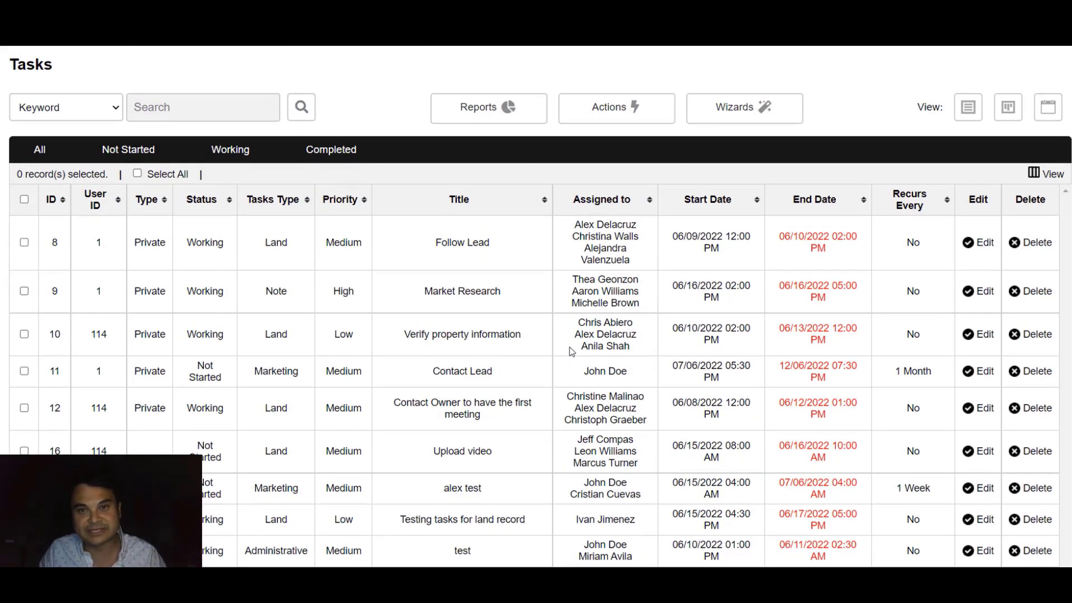
scroll(570, 351, "up", 1)
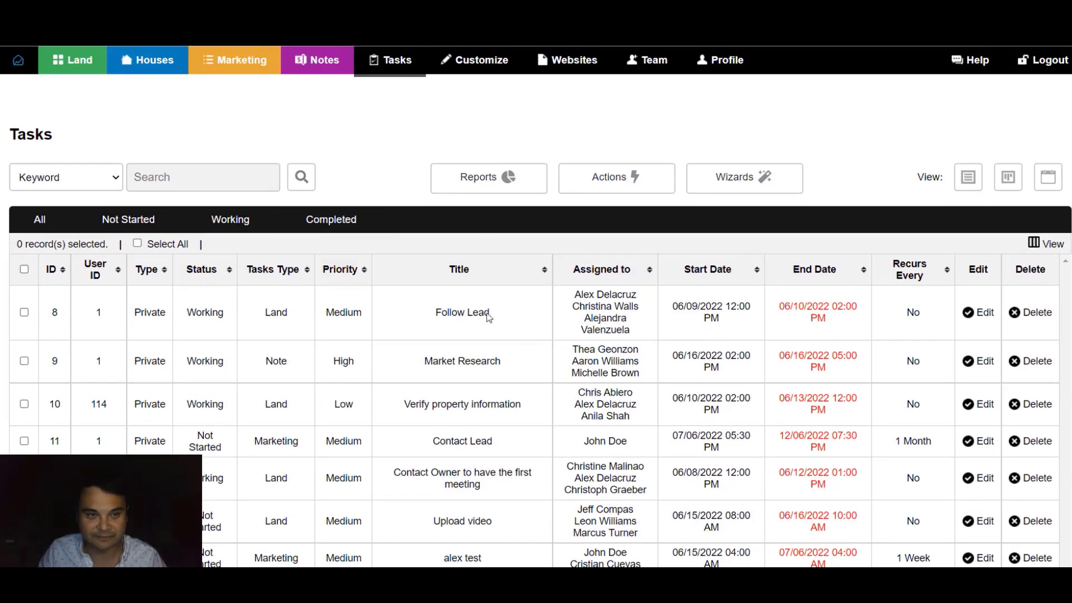
Step: Visit the Land, Houses, Marketing and Notes dashboards in turn to view their page layouts
mouse_move(84, 70)
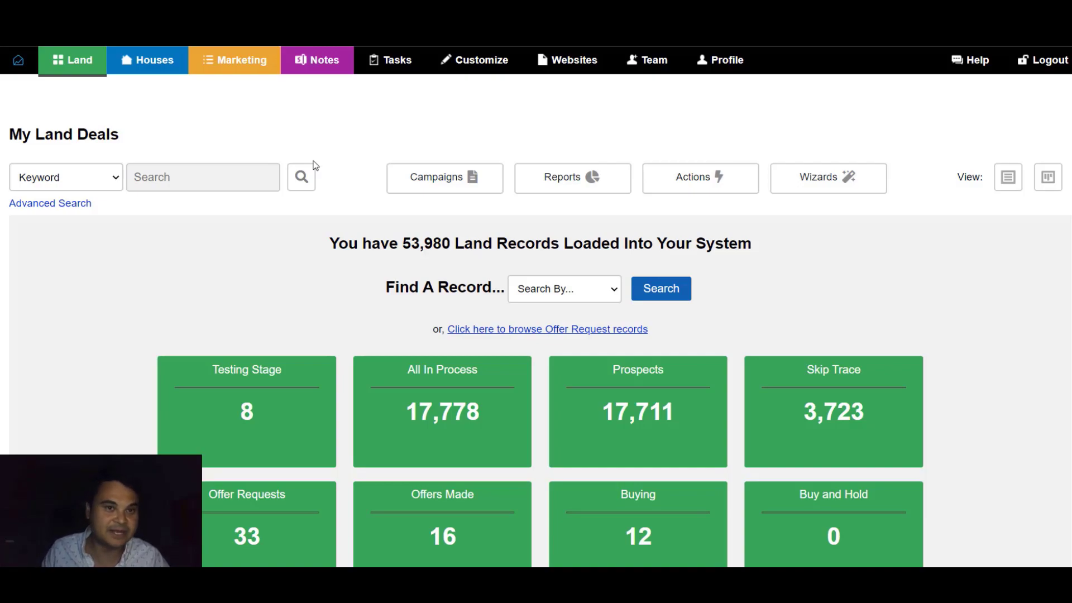
mouse_move(148, 61)
left_click(151, 86)
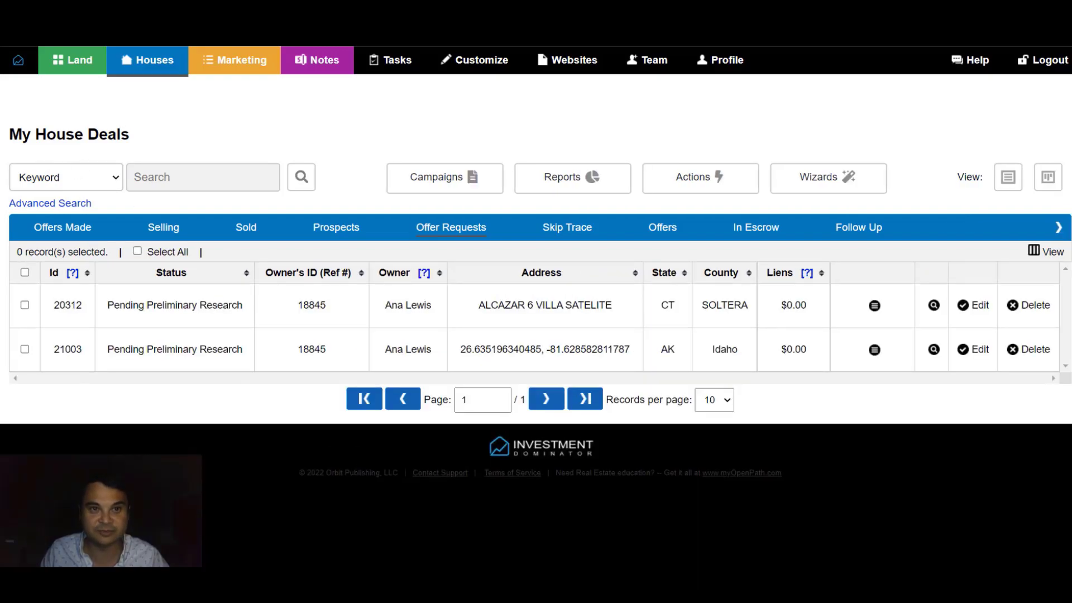
mouse_move(229, 61)
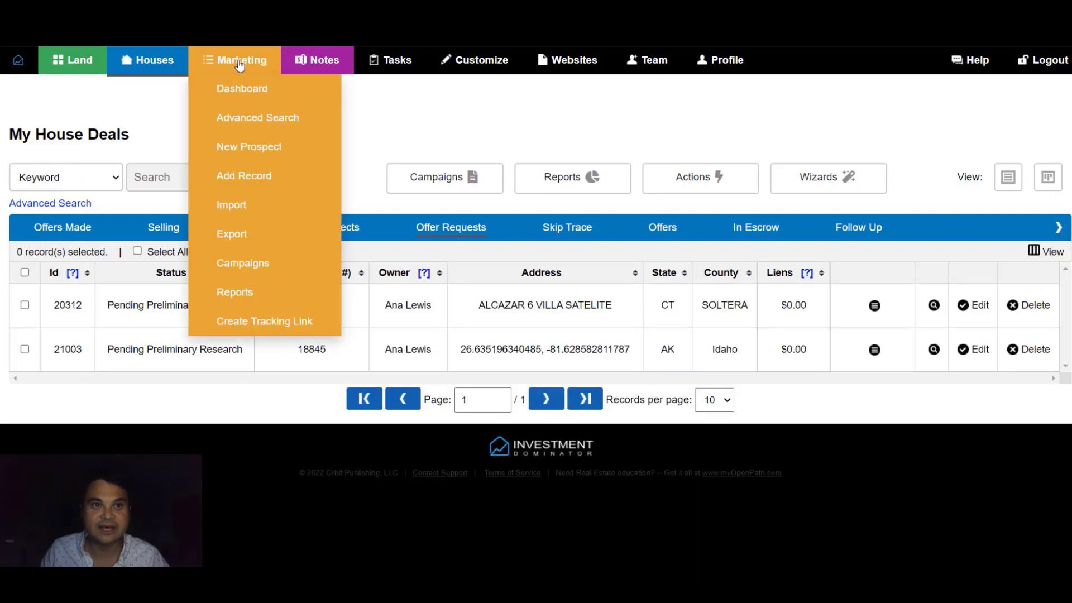
left_click(203, 90)
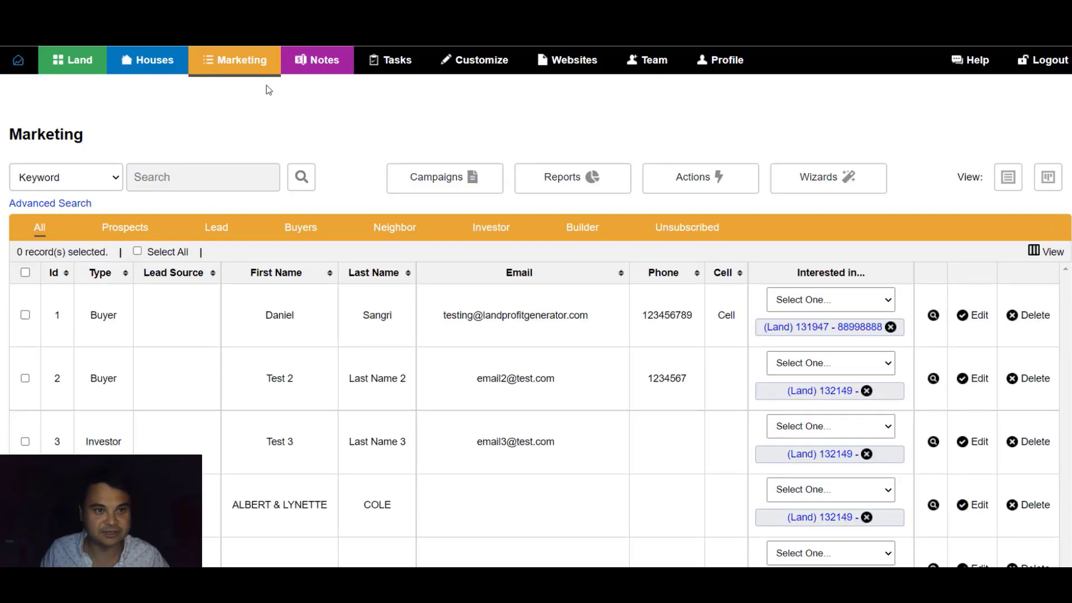
mouse_move(311, 72)
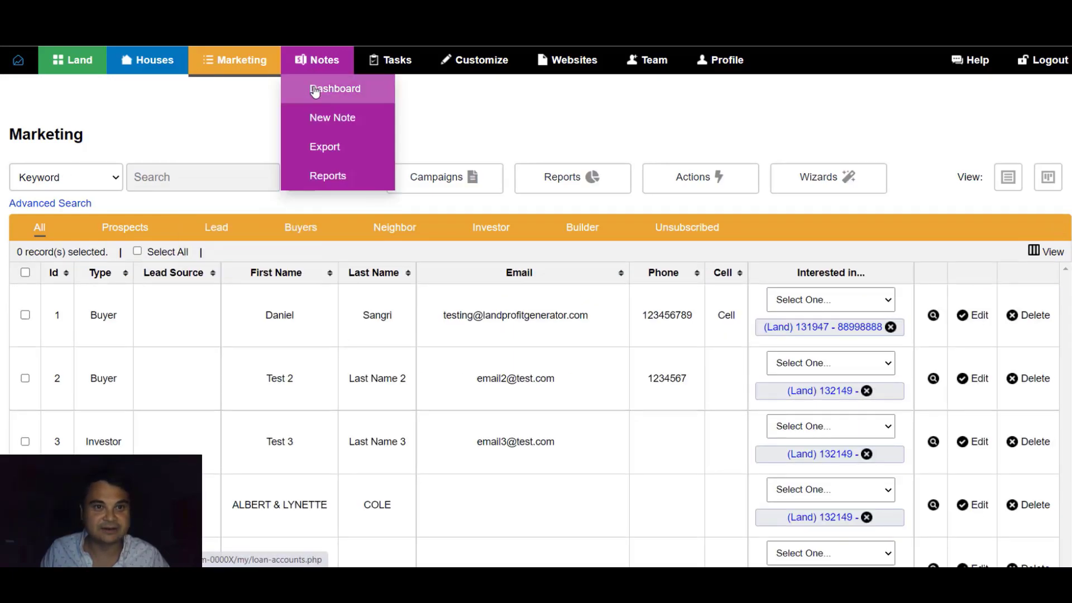
left_click(316, 91)
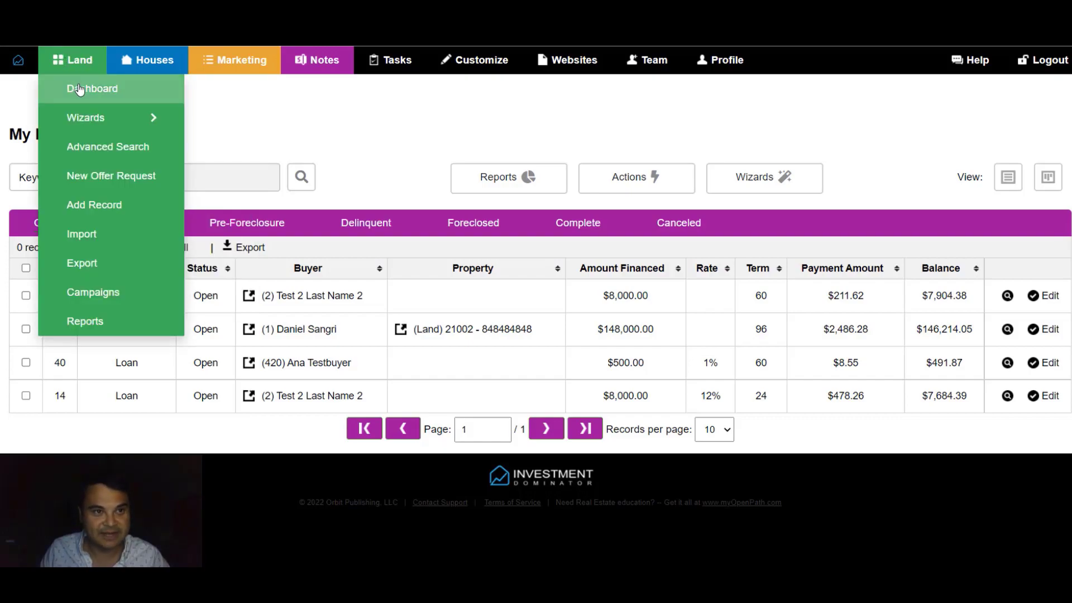
Step: Return to the Land dashboard, browse its Offer Request records and select the first four records in the list
left_click(78, 90)
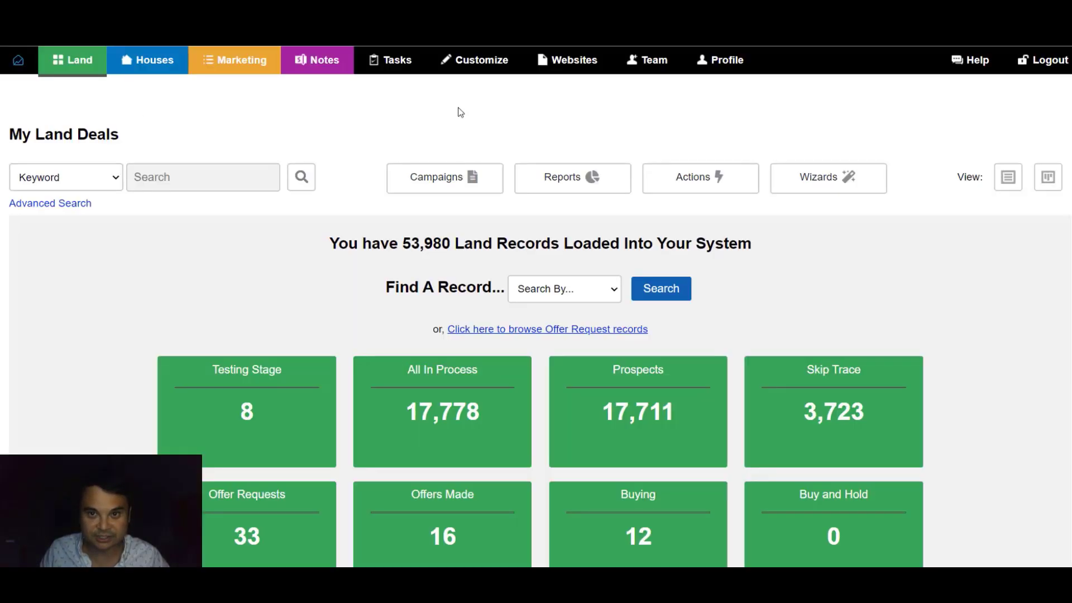
left_click(510, 330)
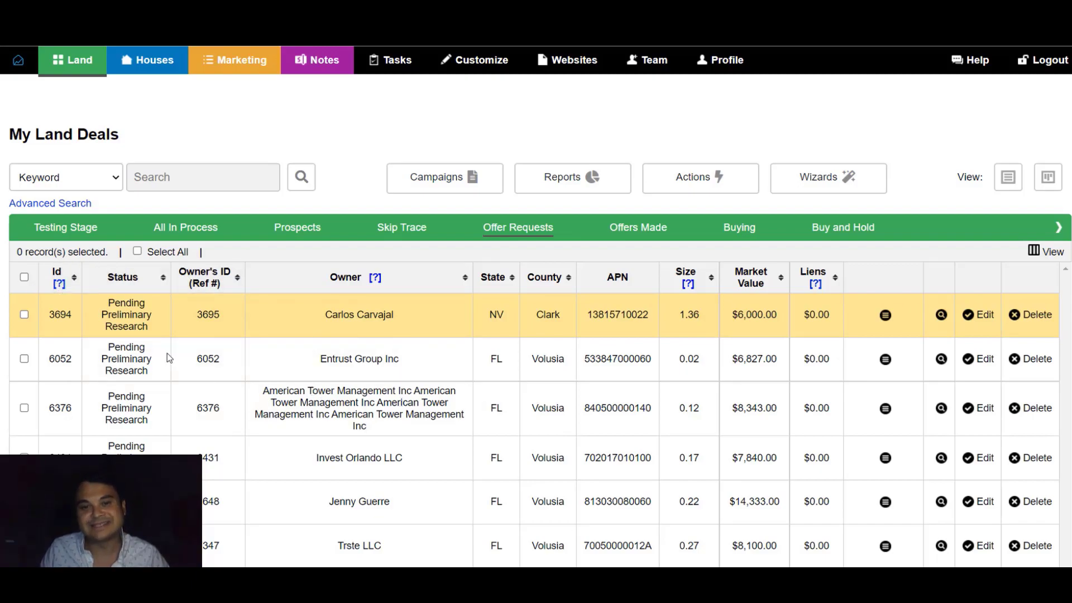
left_click(24, 315)
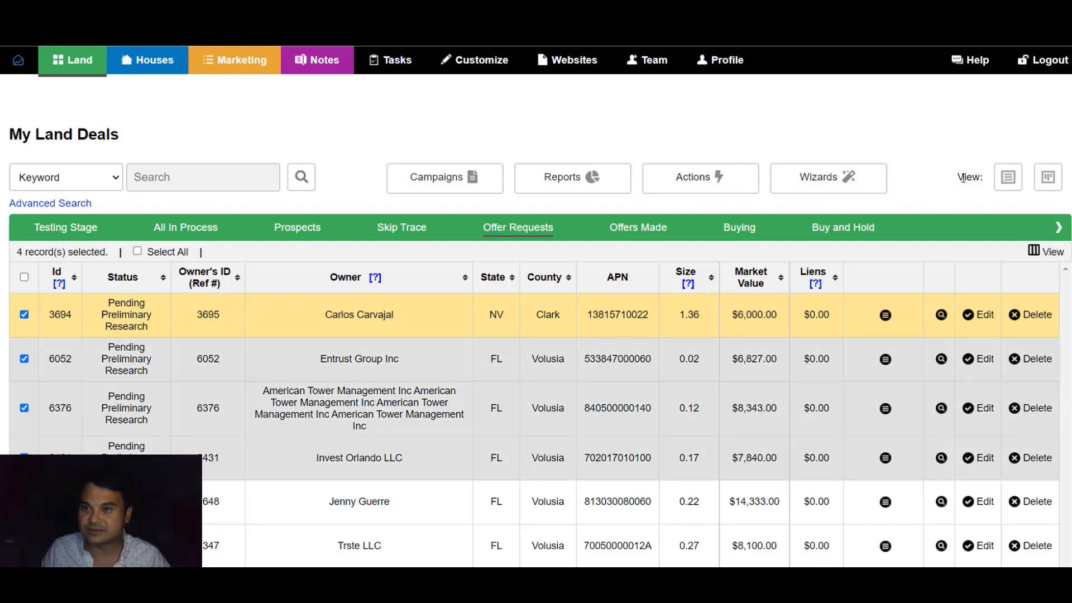
left_click_drag(961, 177, 981, 179)
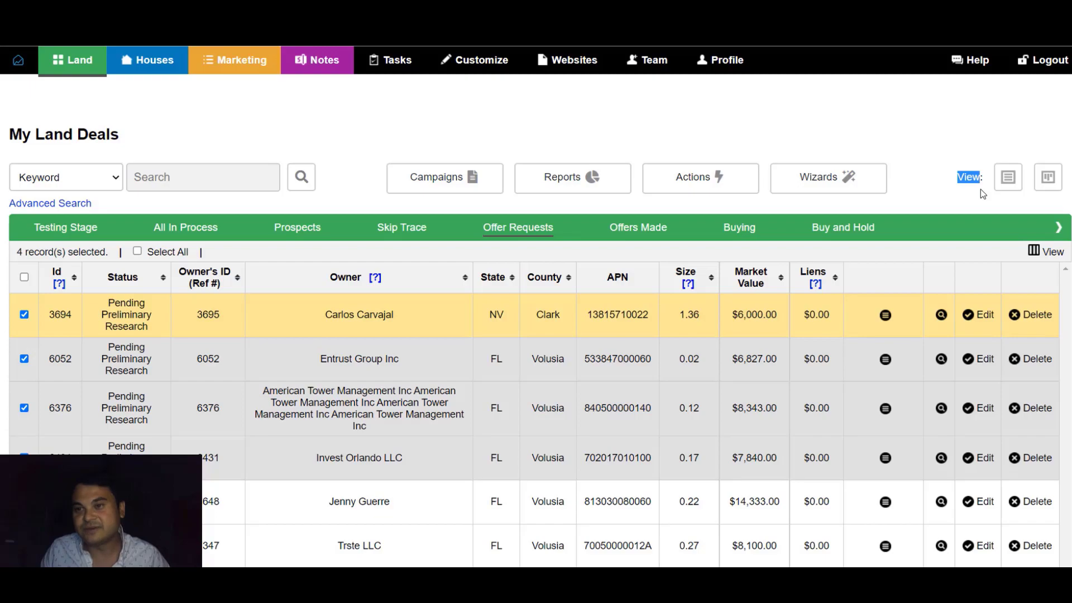
Step: Deselect the first record in the Offer Requests list and look over the remaining Land records
left_click(970, 163)
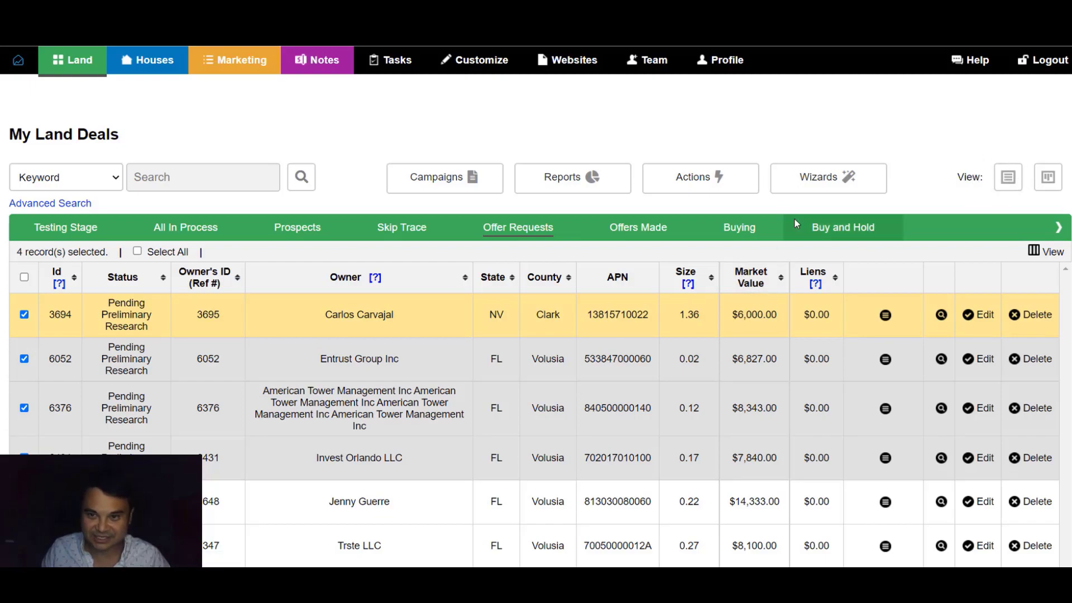
scroll(377, 406, "down", 3)
scroll(377, 406, "up", 3)
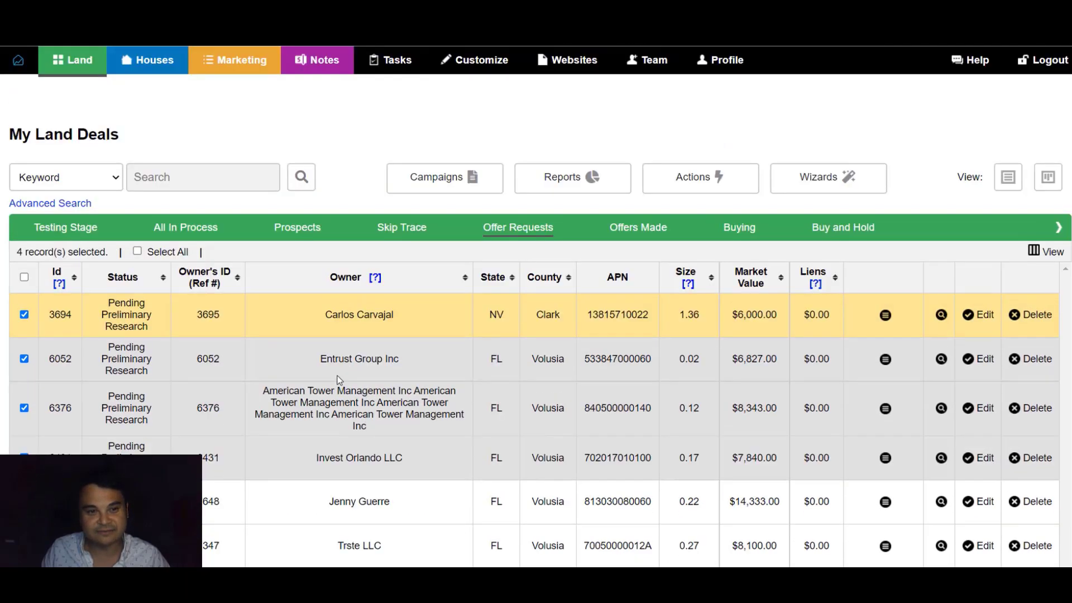
left_click(24, 315)
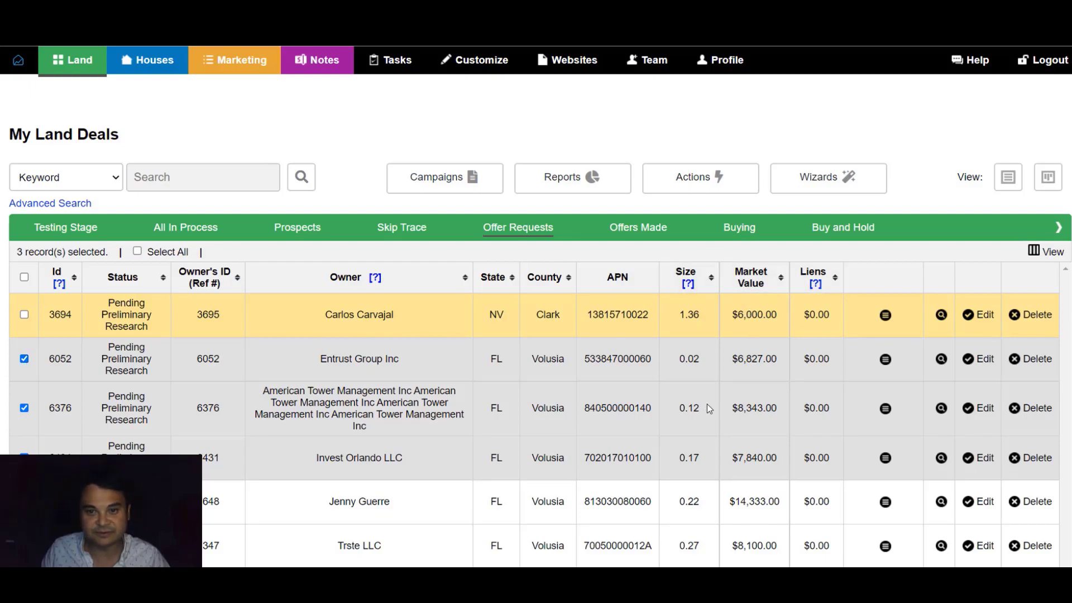
scroll(507, 410, "down", 2)
scroll(520, 418, "up", 2)
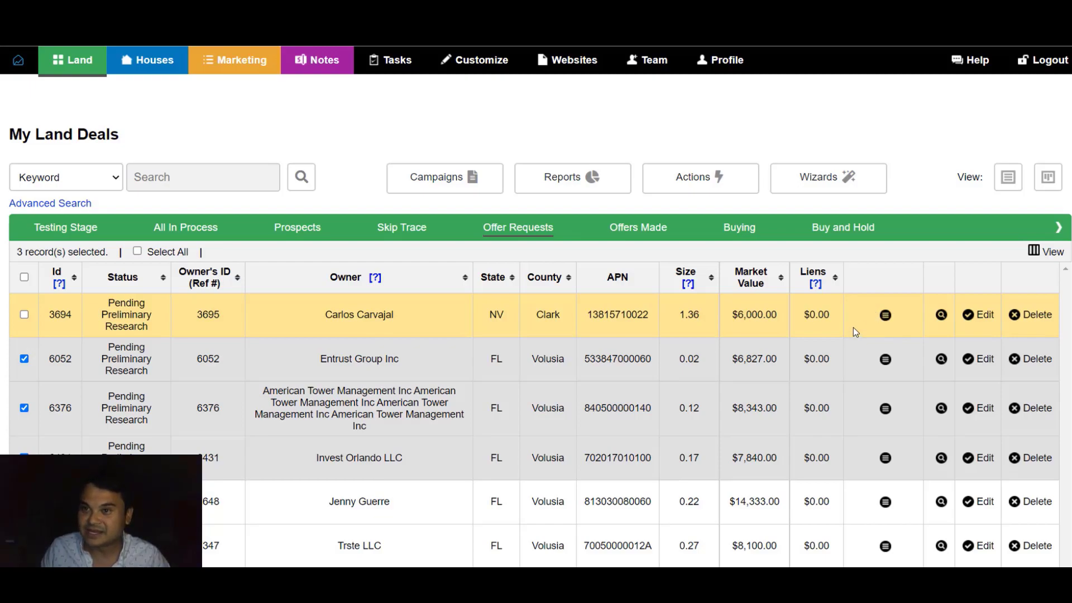
Step: Switch the Land deals to the card view and move the first Prospect card to the Mailed Letter 1 column
left_click(1049, 179)
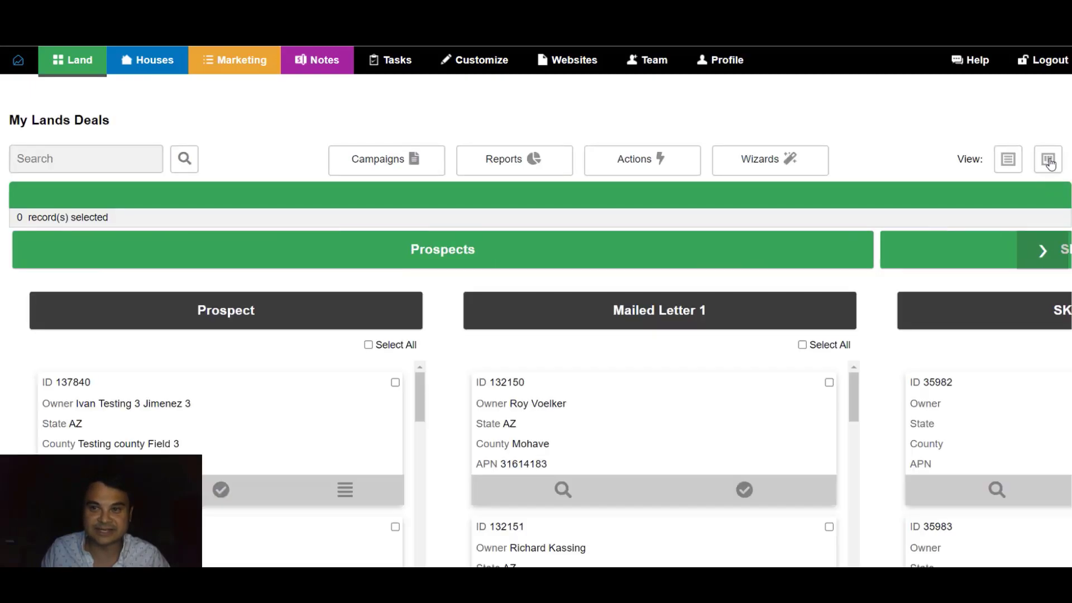
scroll(492, 341, "down", 1)
scroll(419, 354, "up", 1)
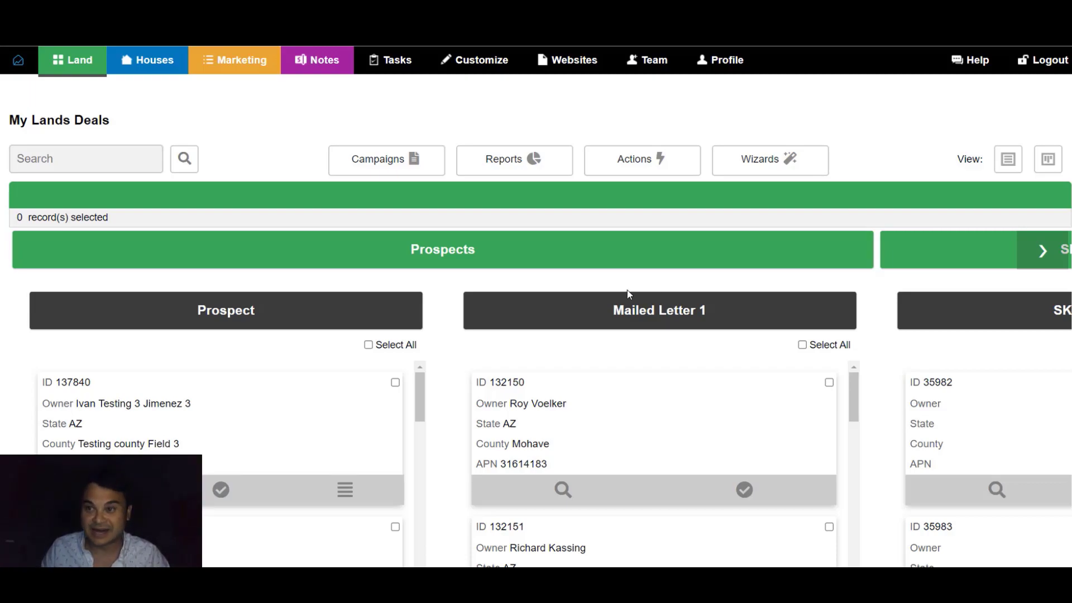
left_click_drag(111, 402, 553, 464)
Step: Examine how the Prospects stage heading groups the Prospect and Mailed Letter 1 status columns on the Land board
left_click_drag(199, 311, 257, 310)
left_click(255, 311)
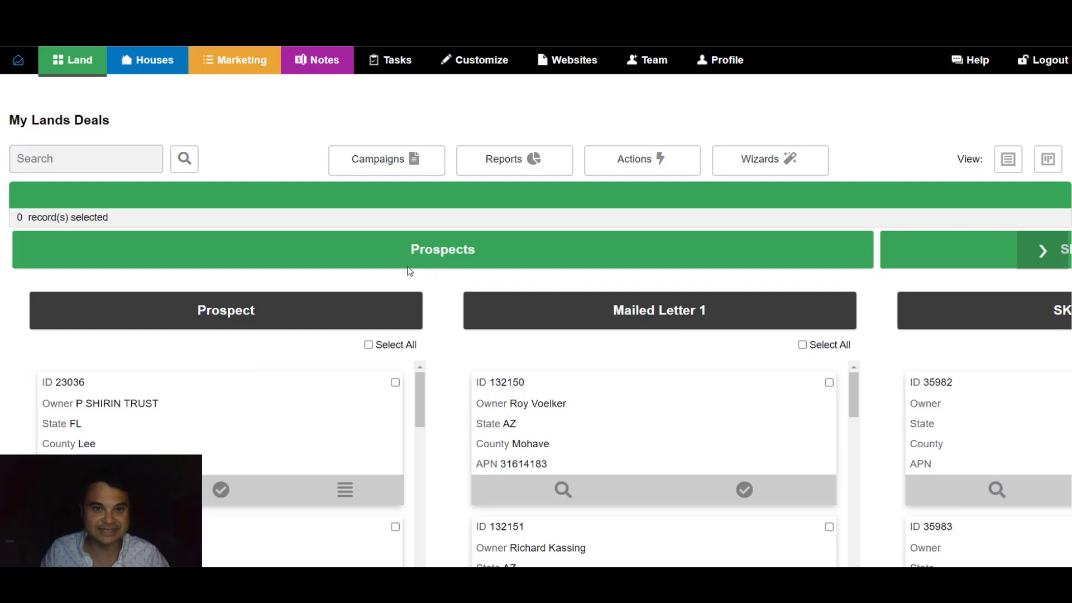
left_click_drag(390, 252, 485, 256)
left_click(485, 255)
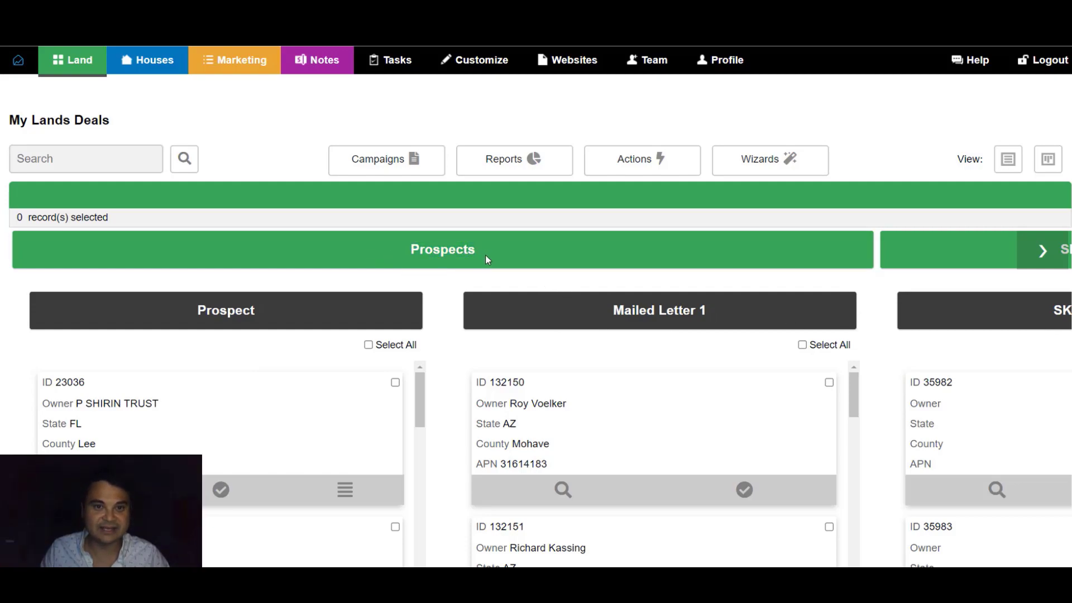
left_click_drag(398, 255, 498, 266)
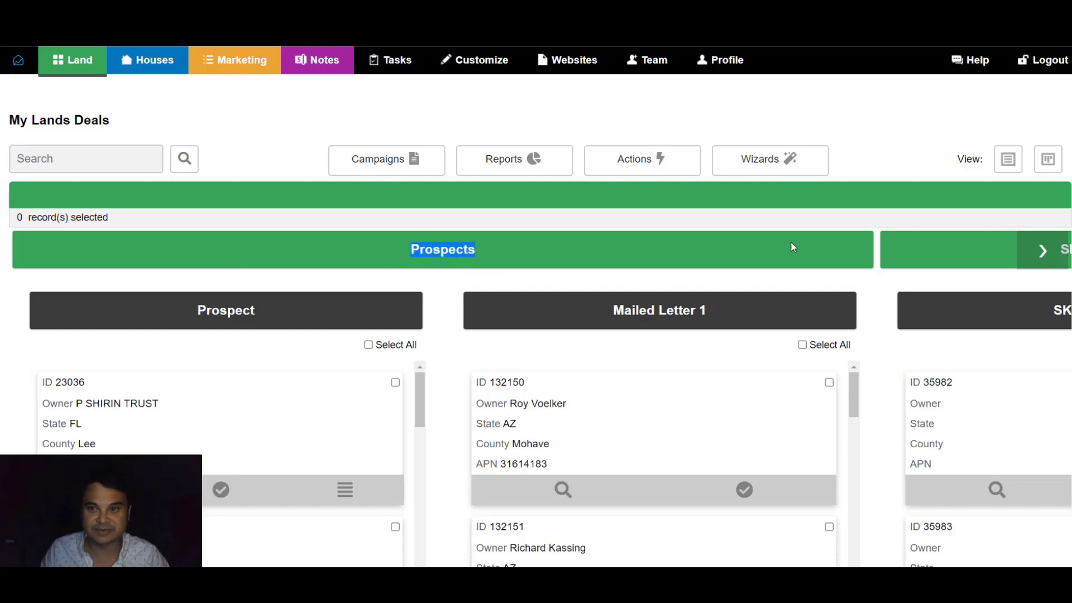
left_click(349, 257)
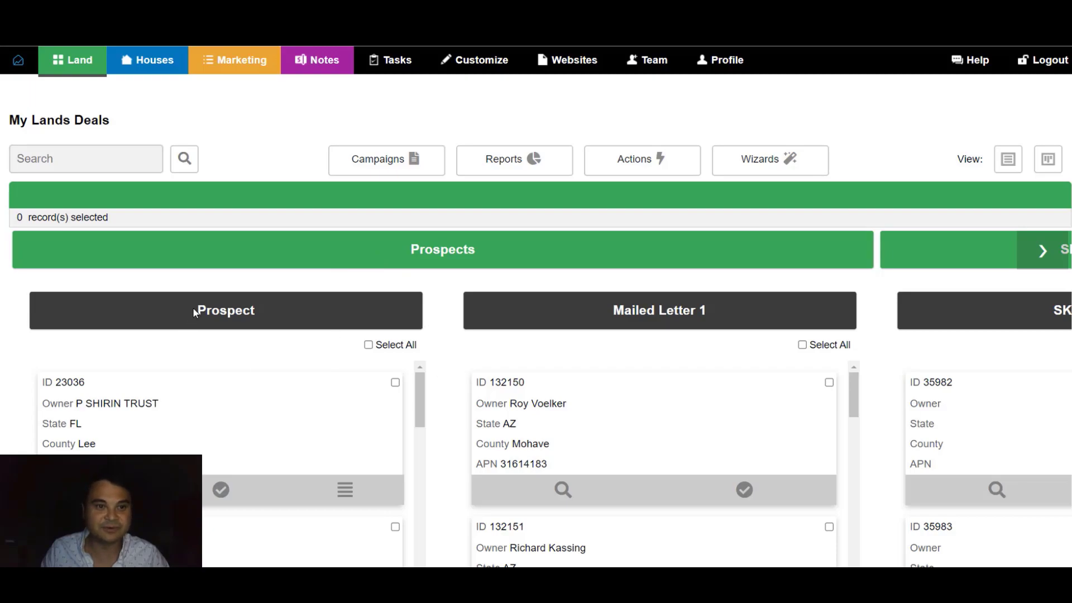
left_click_drag(194, 311, 283, 313)
left_click(263, 314)
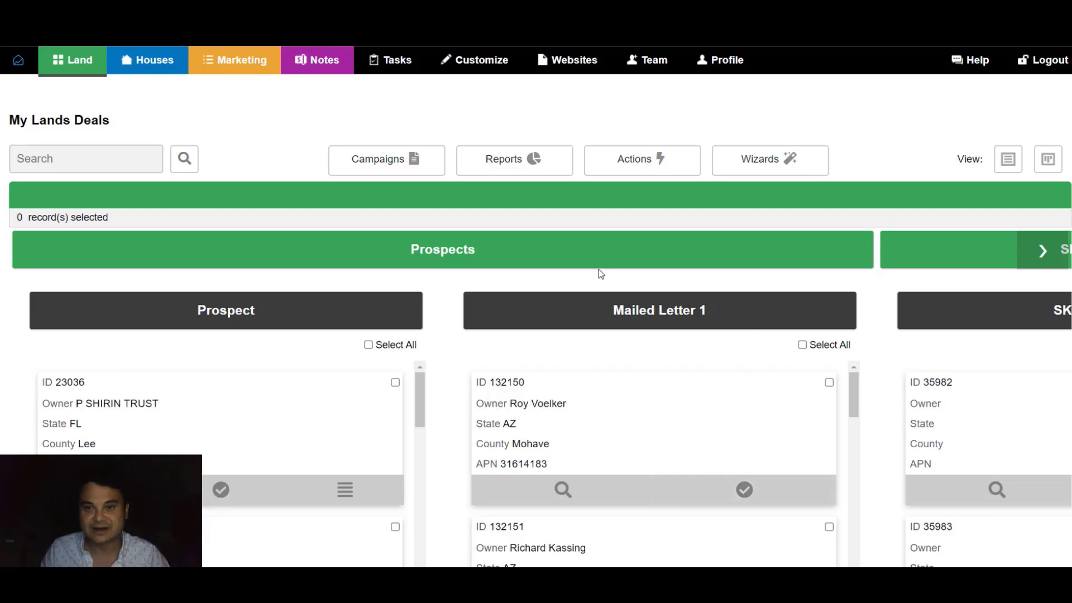
Step: Page through the Land board's stages from Prospects to the last columns, and return to Prospects
scroll(639, 265, "down", 3)
scroll(643, 263, "up", 3)
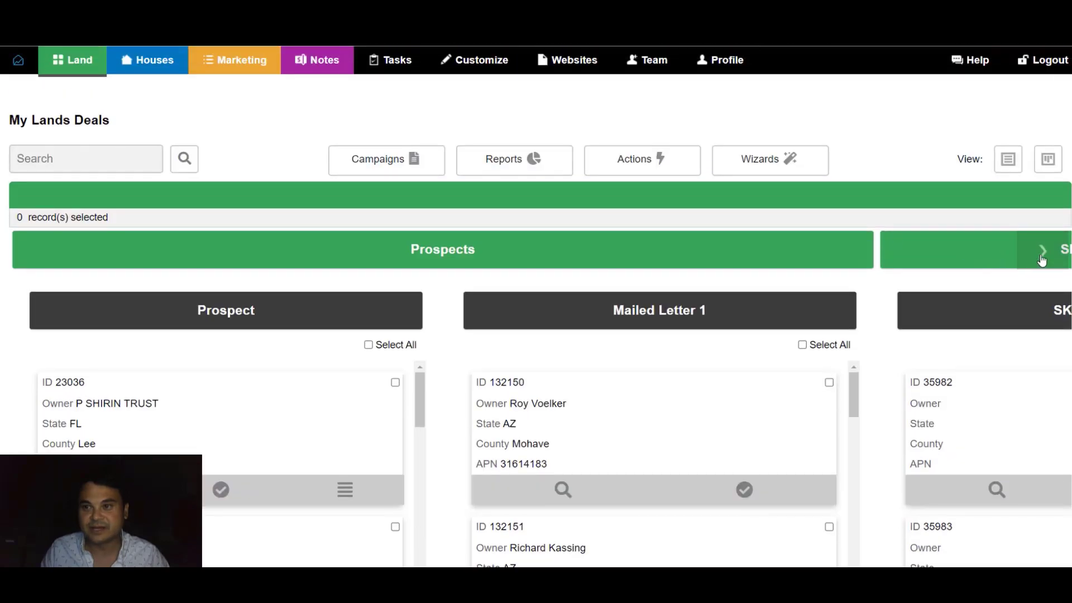
left_click(1042, 253)
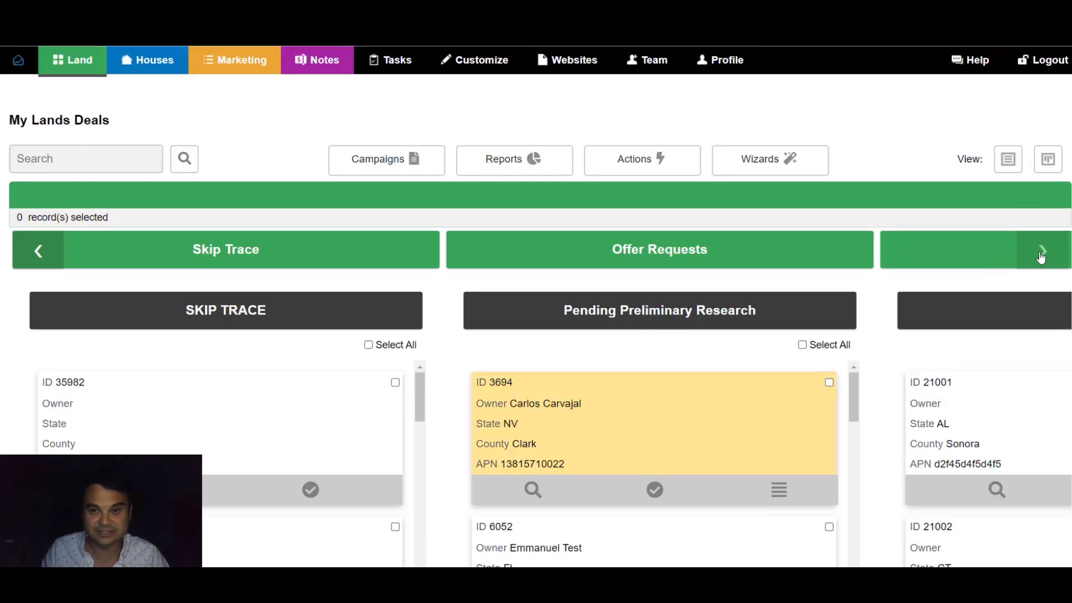
left_click(1042, 254)
left_click(1041, 257)
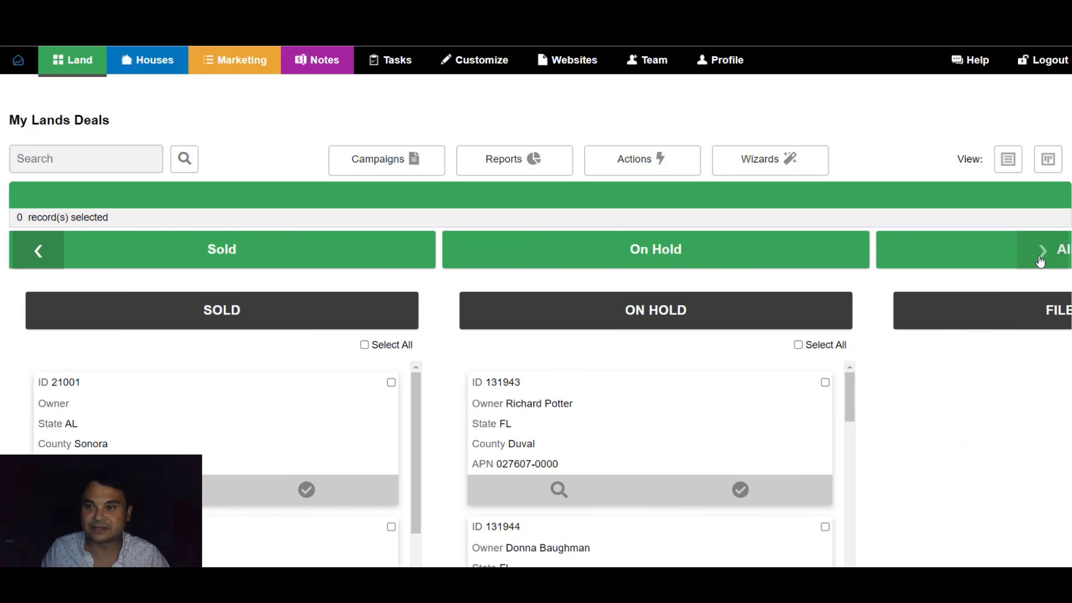
left_click(1041, 257)
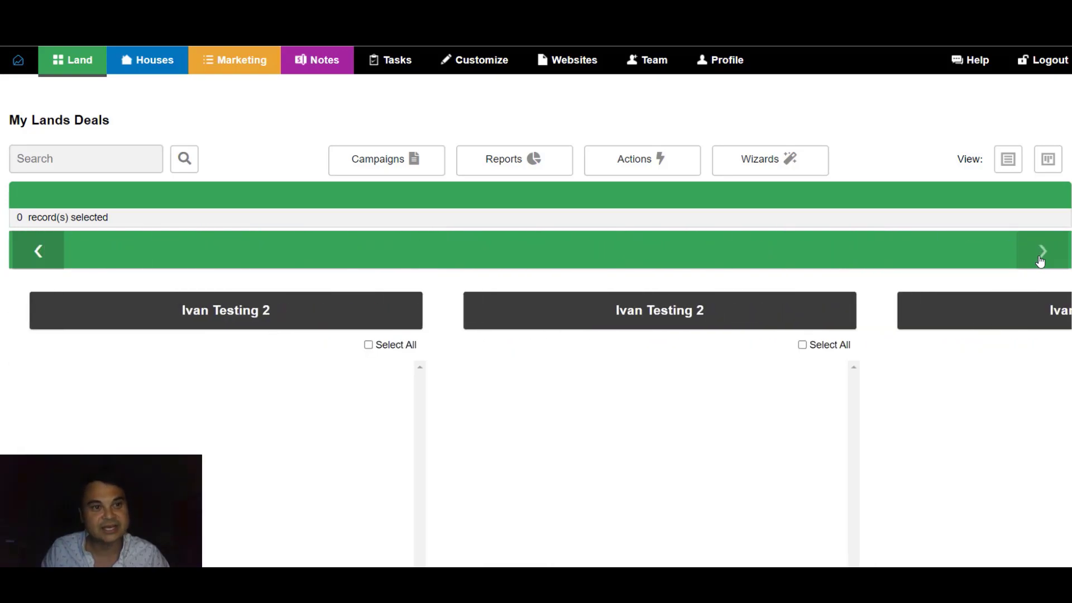
left_click(19, 256)
left_click(18, 255)
left_click(16, 255)
left_click(14, 252)
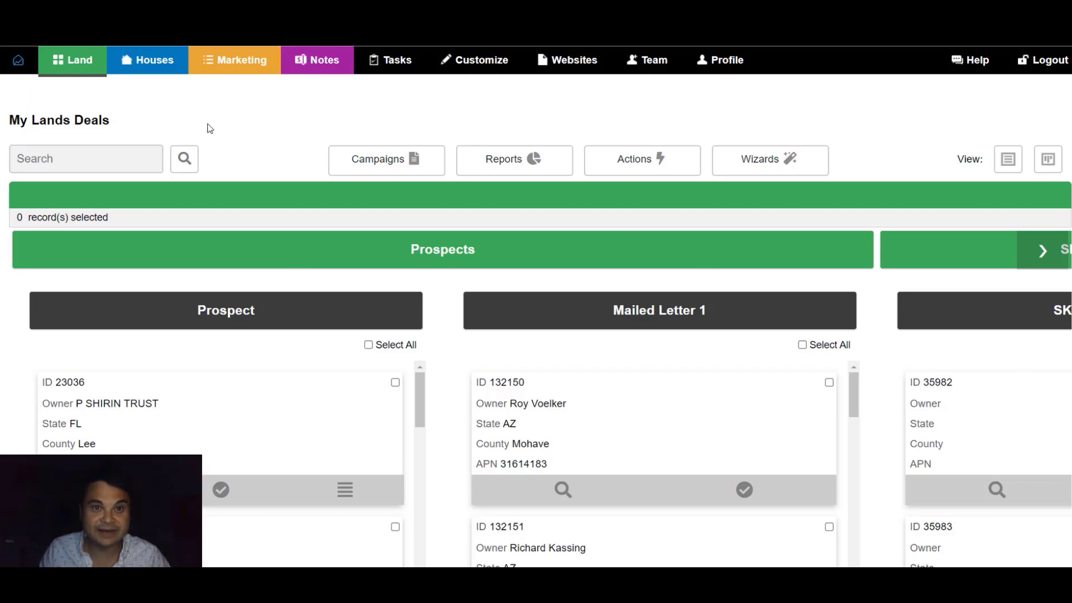
Step: Open the Houses, Marketing and Notes dashboards one after another to compare their view options
mouse_move(161, 66)
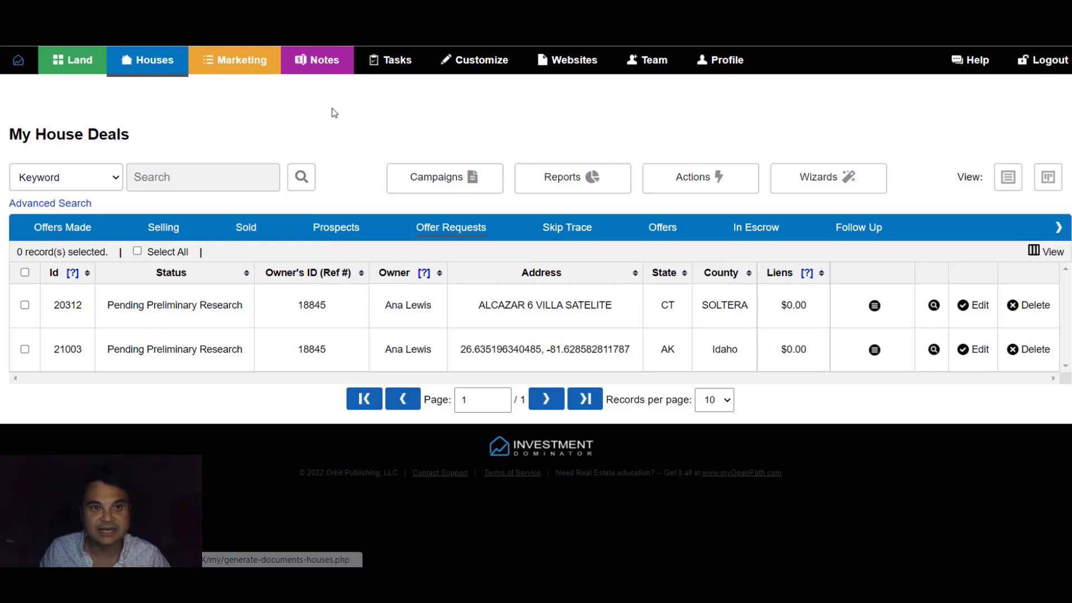
left_click(1047, 179)
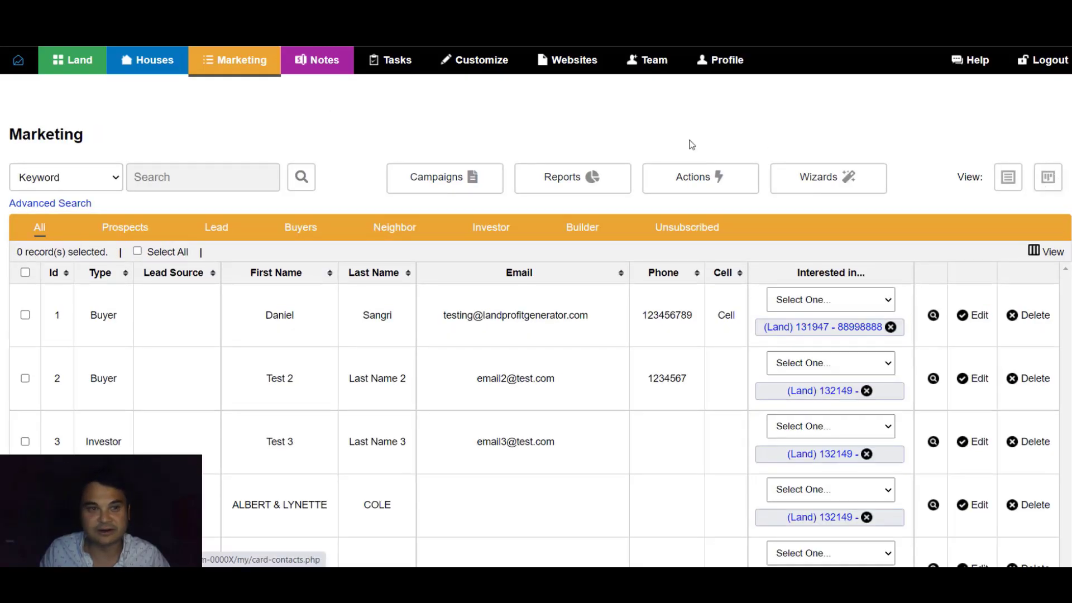
mouse_move(308, 67)
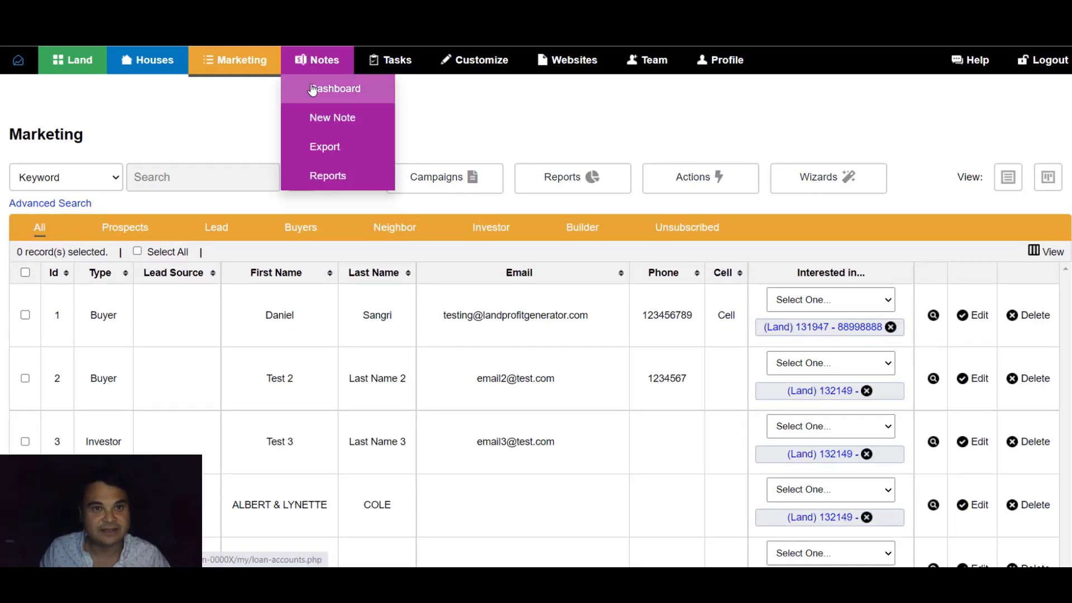
left_click(313, 90)
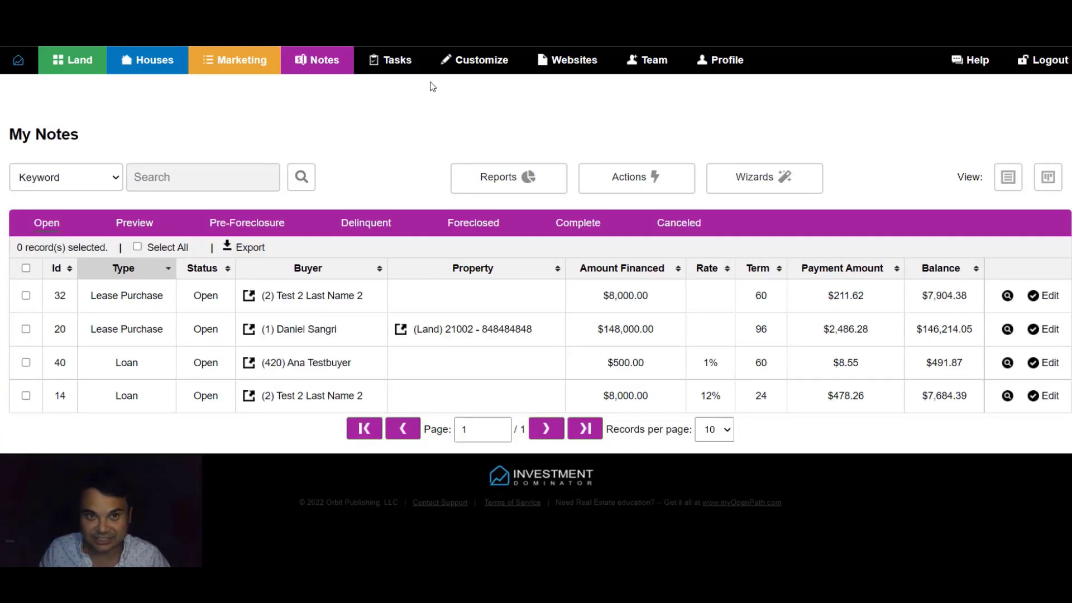
Step: Open the Tasks dashboard, show its list and card views, and return to the Team Calendar to look it over
mouse_move(410, 70)
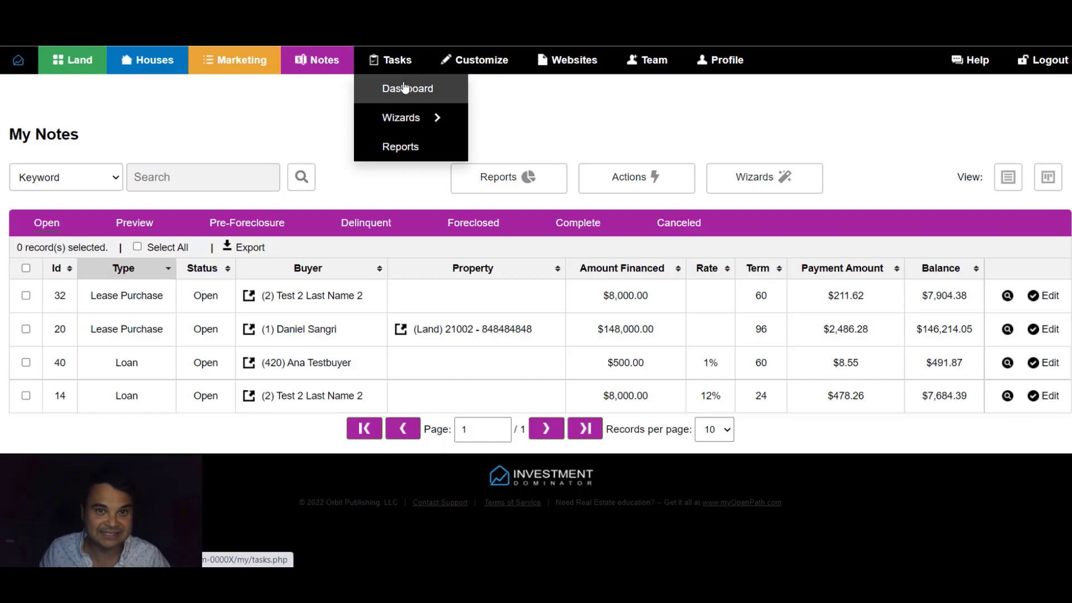
left_click(406, 88)
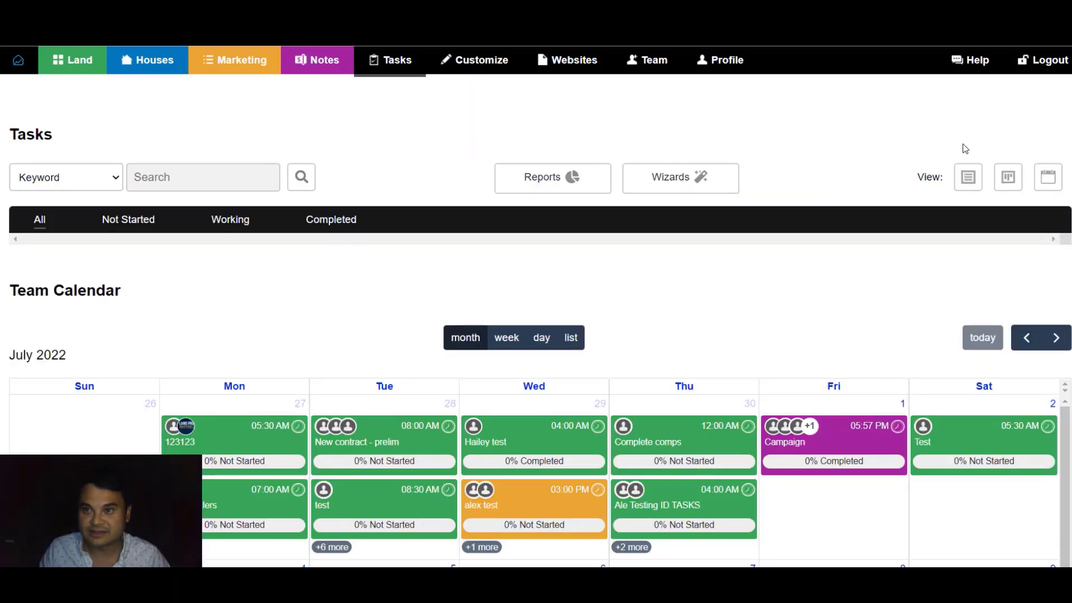
left_click(968, 179)
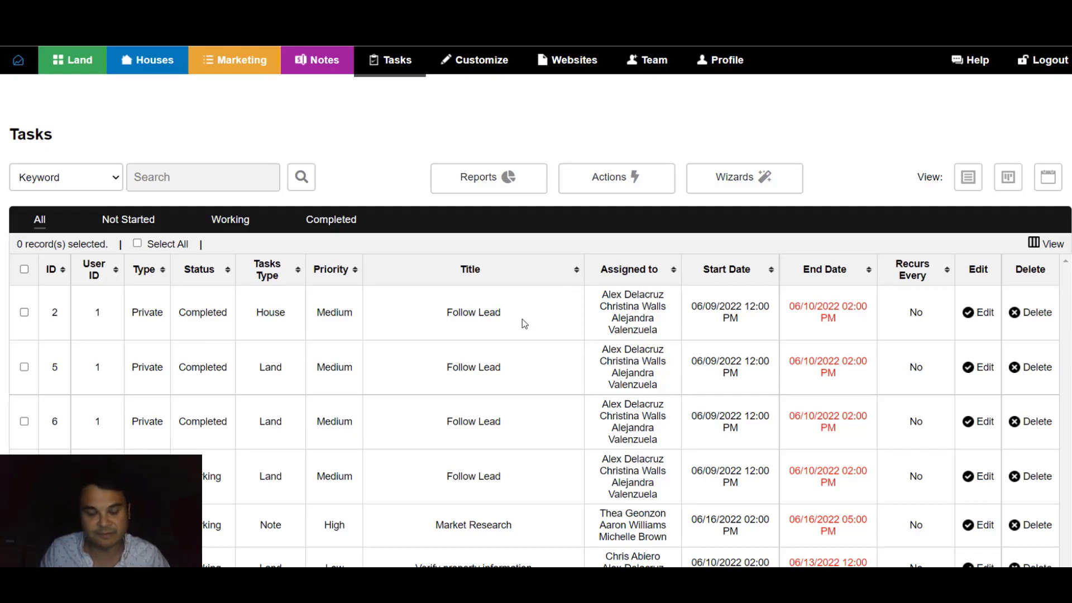
left_click(1011, 183)
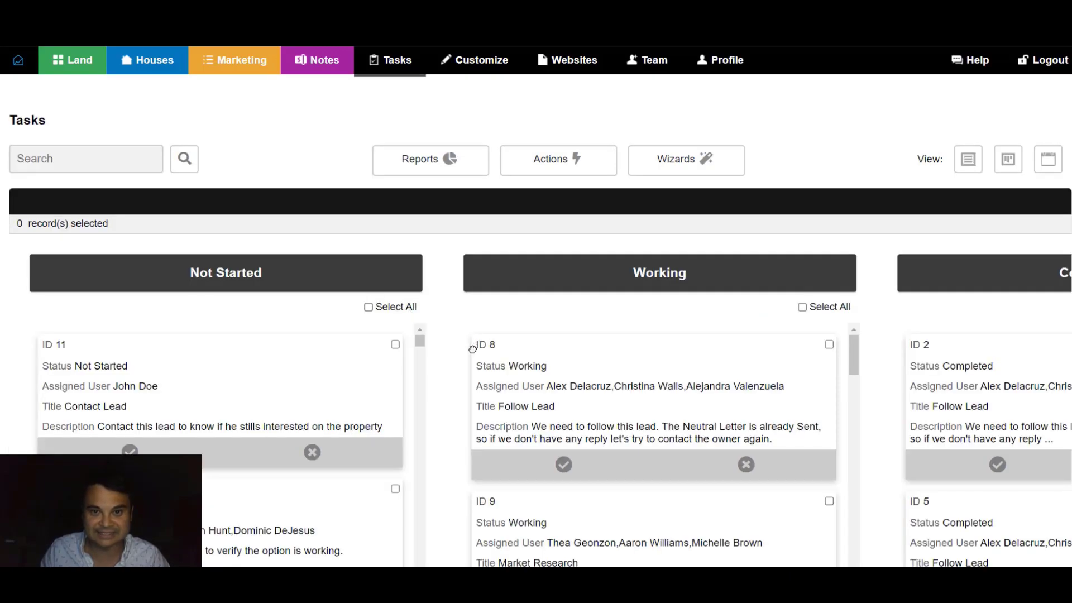
left_click(1050, 163)
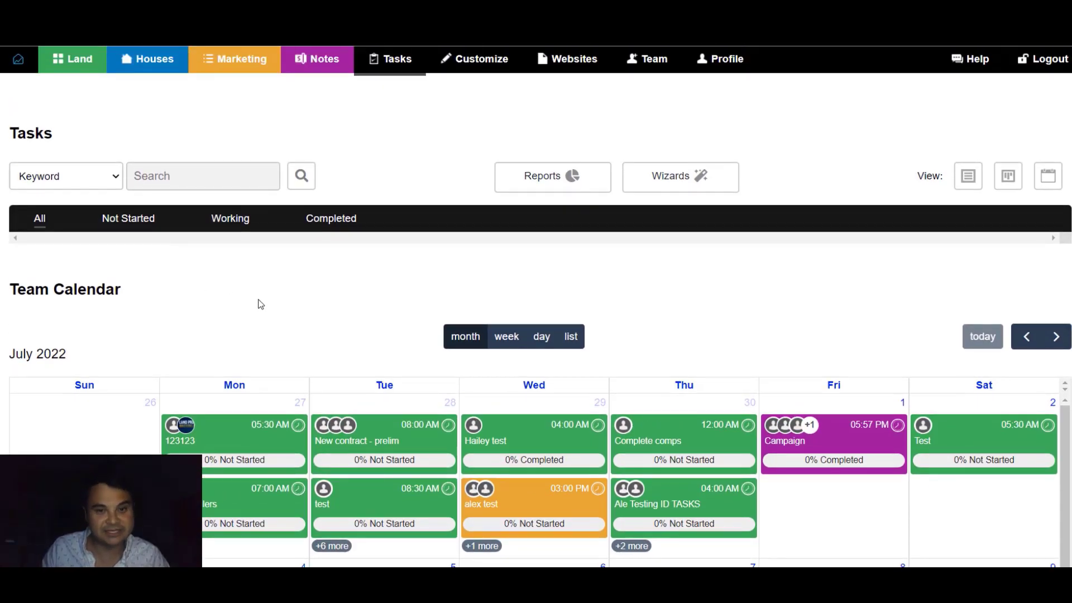
scroll(260, 302, "down", 3)
scroll(332, 322, "up", 3)
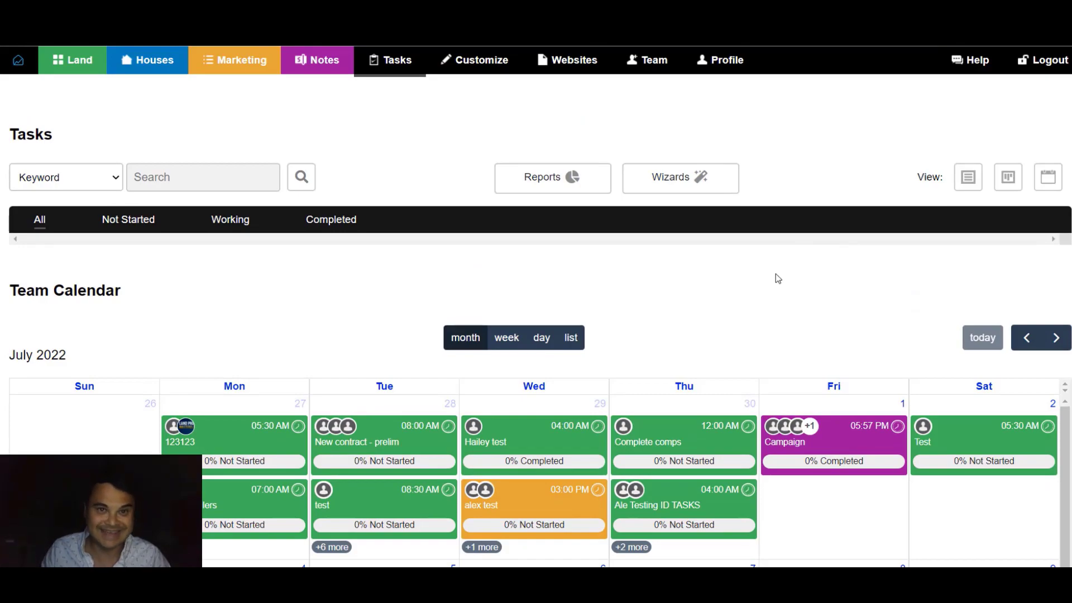
scroll(736, 314, "down", 2)
scroll(735, 314, "up", 2)
Step: Return to the Land dashboard and look over its Reports and Actions options
mouse_move(411, 72)
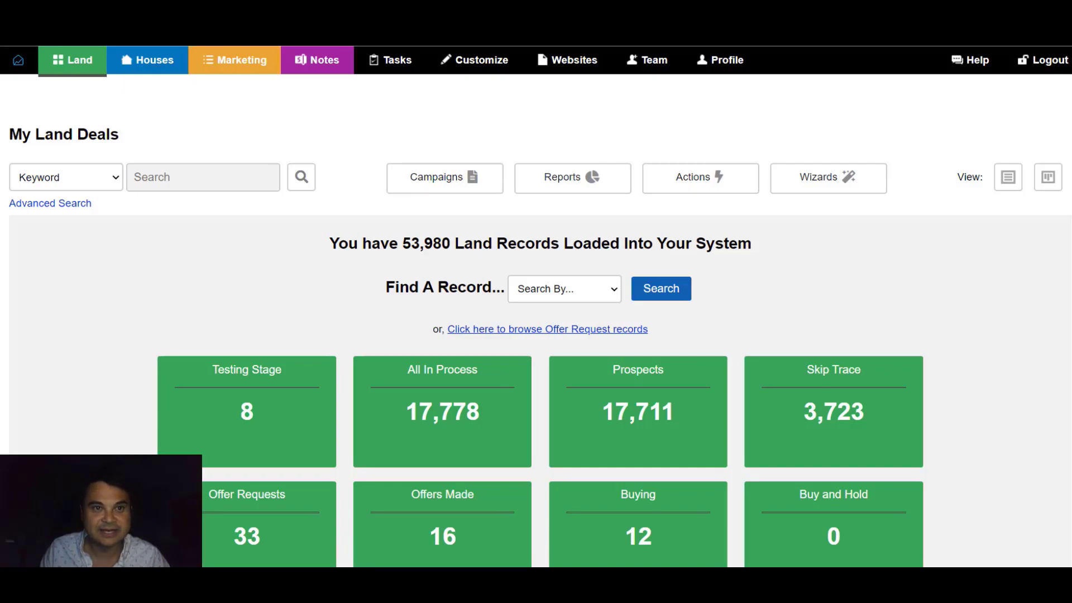
mouse_move(317, 61)
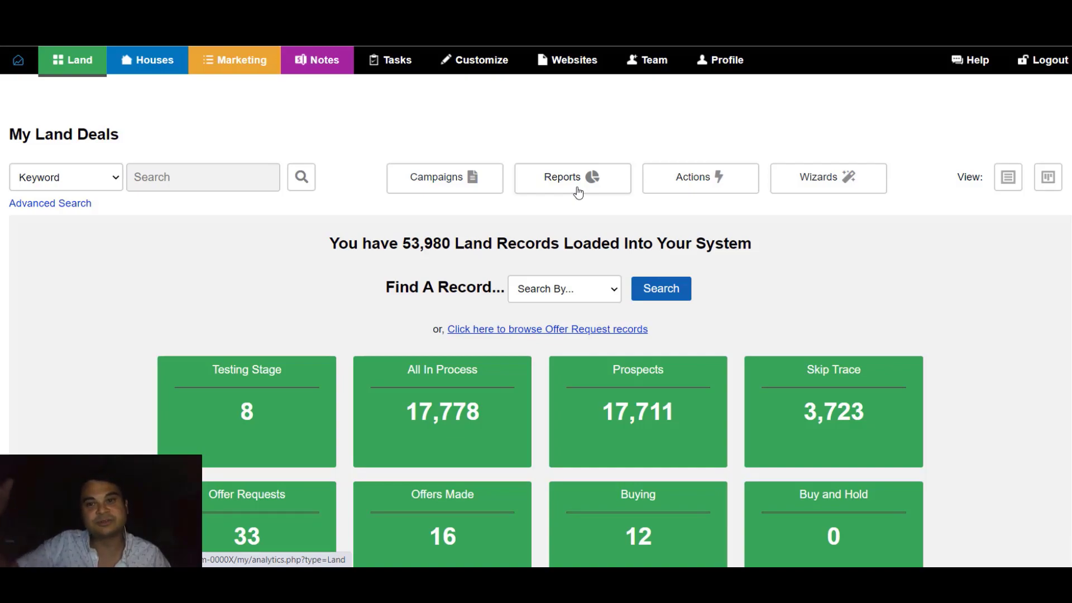
left_click(683, 192)
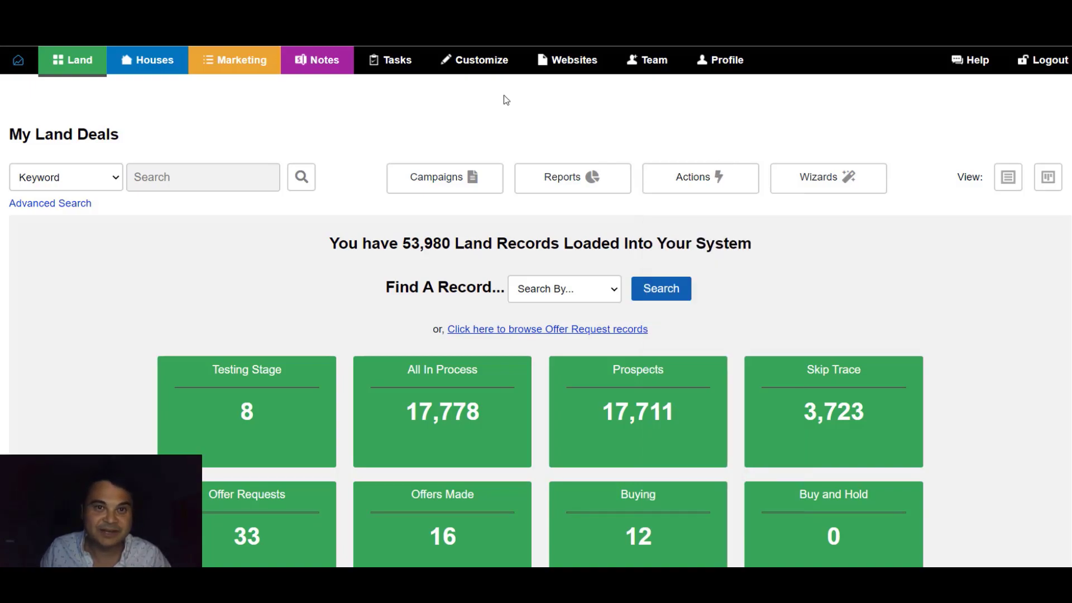
Step: Open the Team Settings of the site customization and review the custom roles and the Teams table
mouse_move(465, 72)
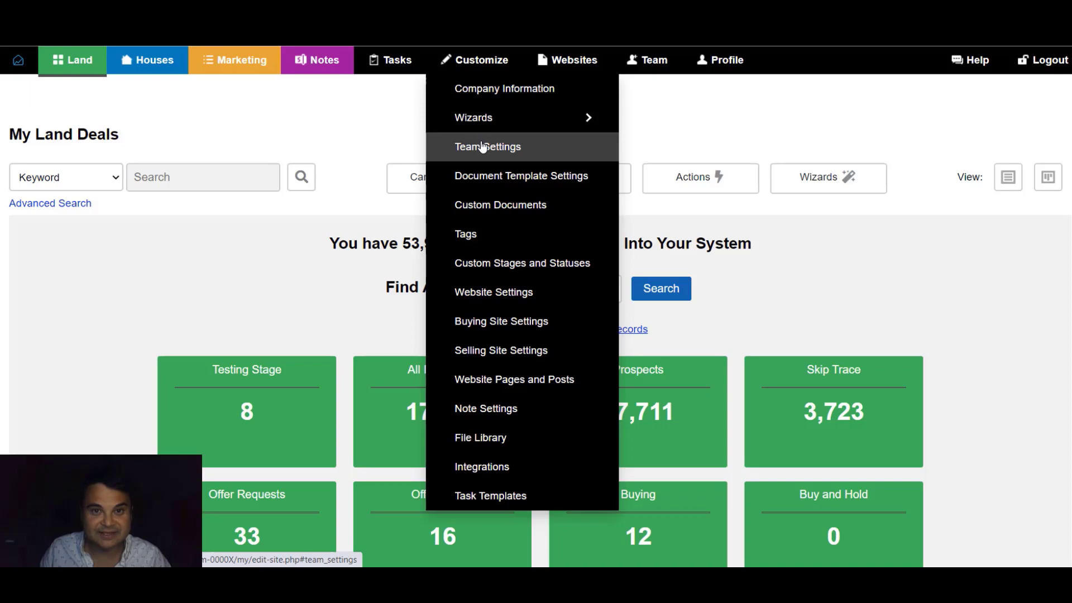
left_click(496, 146)
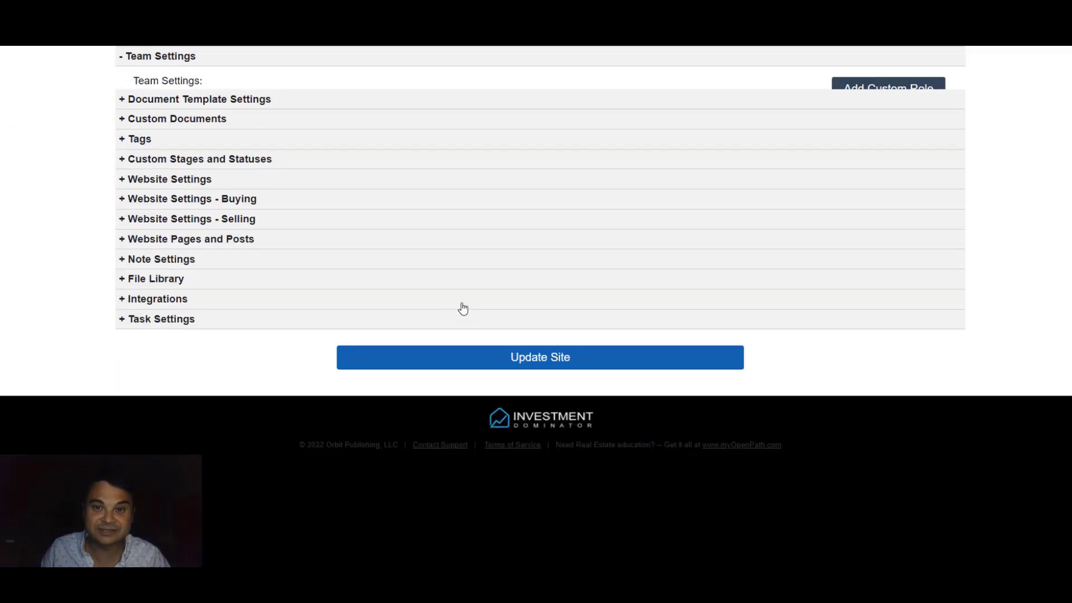
scroll(497, 281, "up", 1)
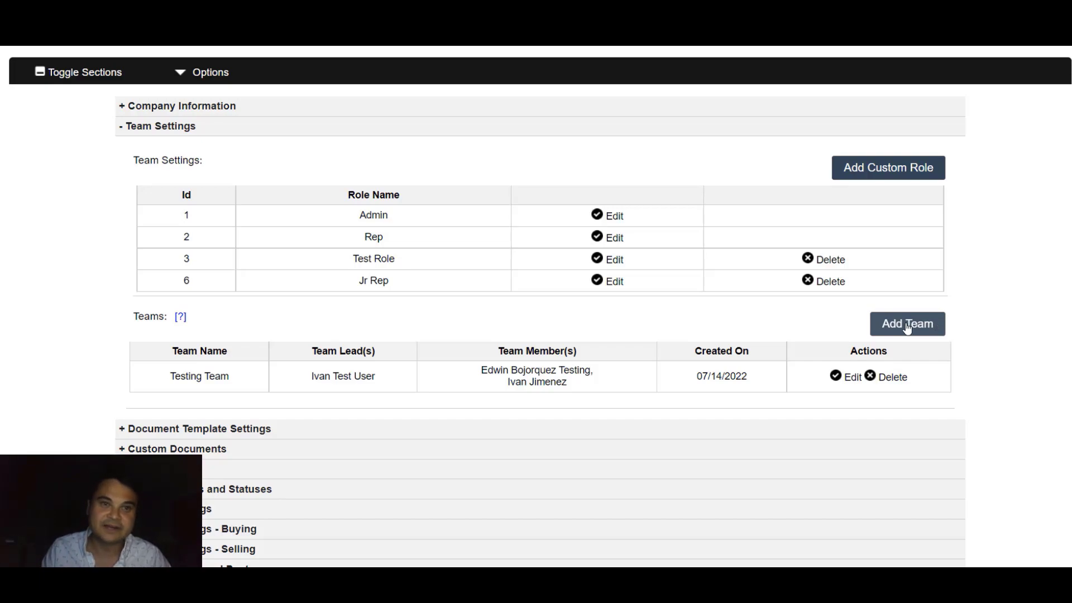
scroll(921, 328, "up", 2)
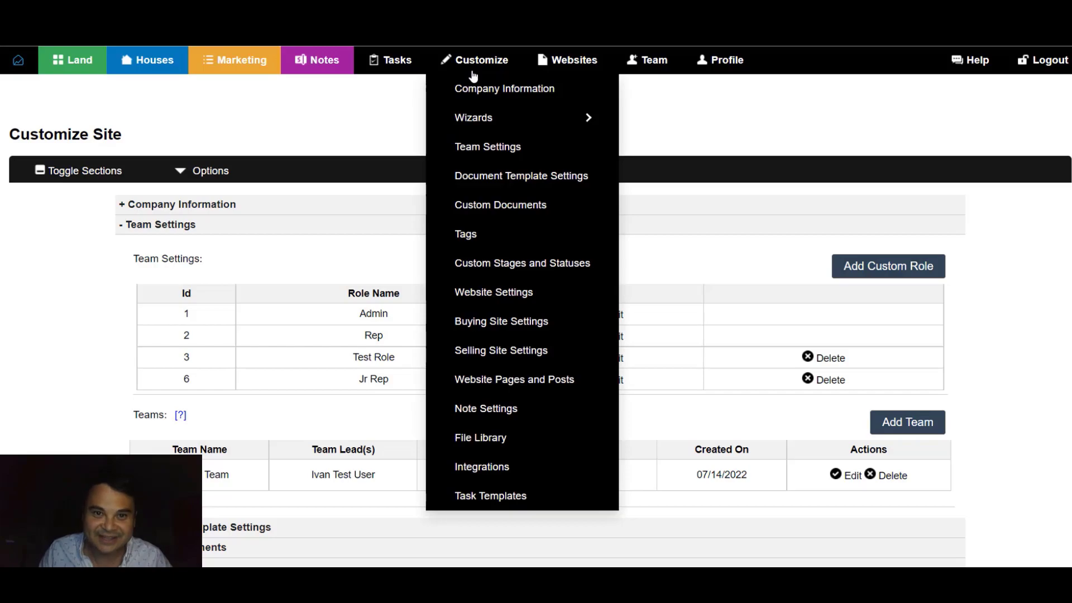
Step: Open the Task Templates settings and look over the template section on the Customize Site page
left_click(469, 496)
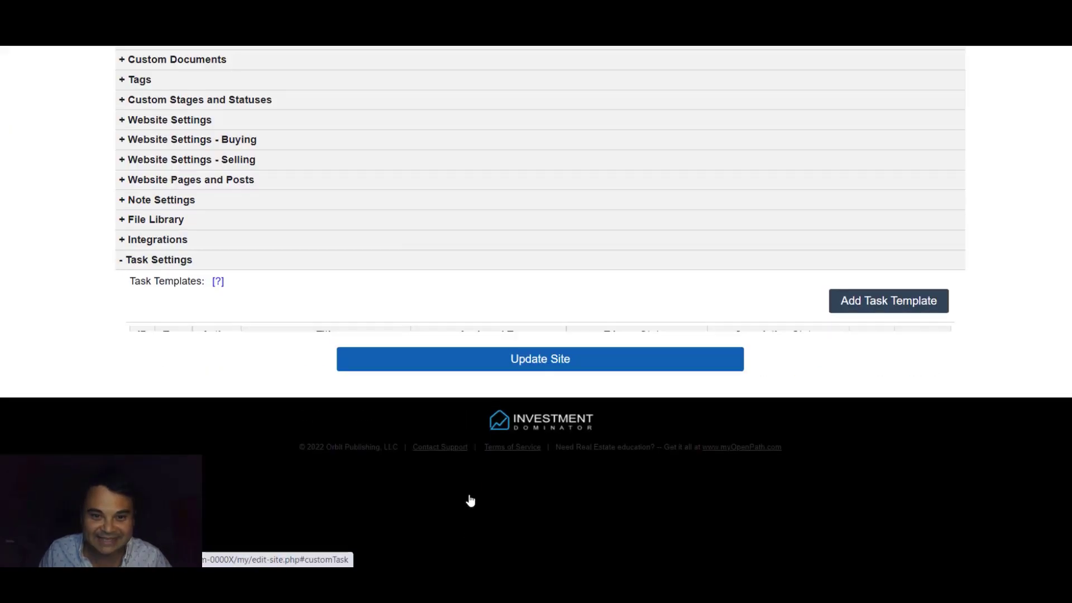
scroll(608, 319, "up", 1)
scroll(622, 335, "down", 1)
scroll(337, 308, "up", 3)
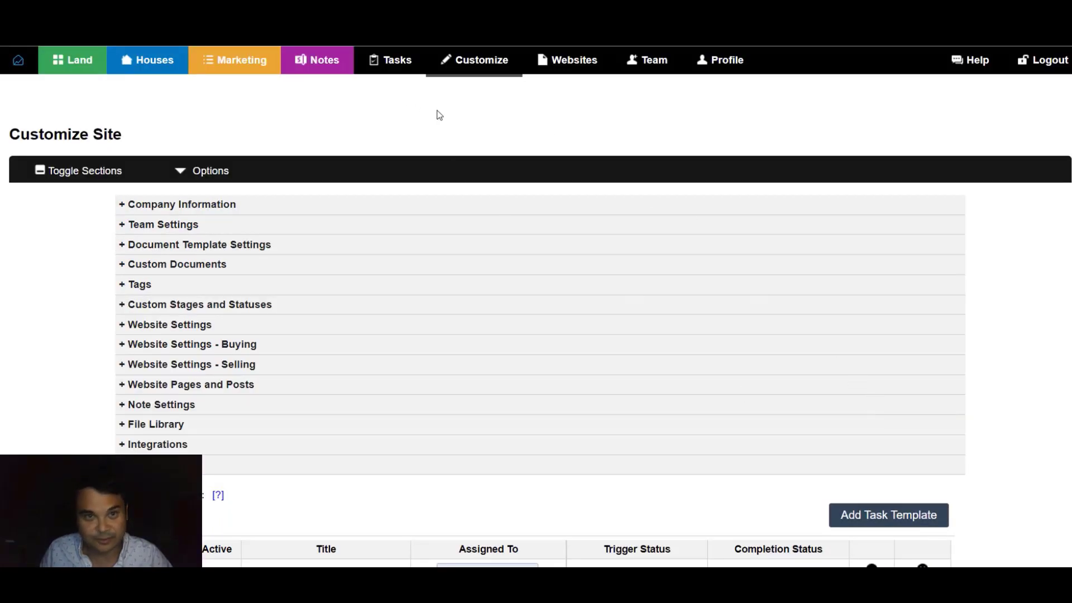
Step: Open the Add Task wizard for creating a new task
mouse_move(384, 50)
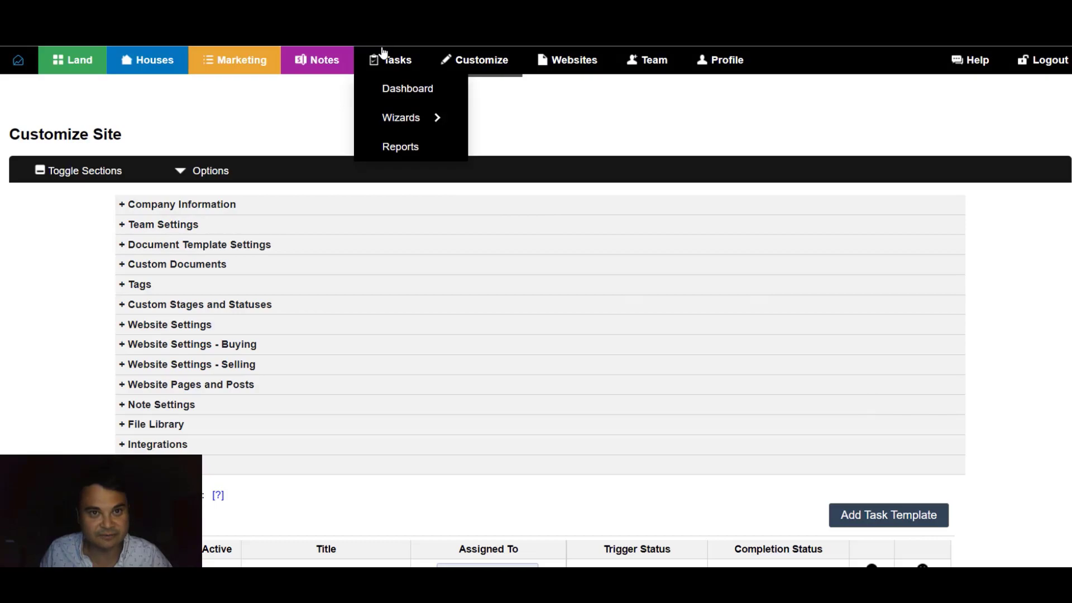
mouse_move(395, 120)
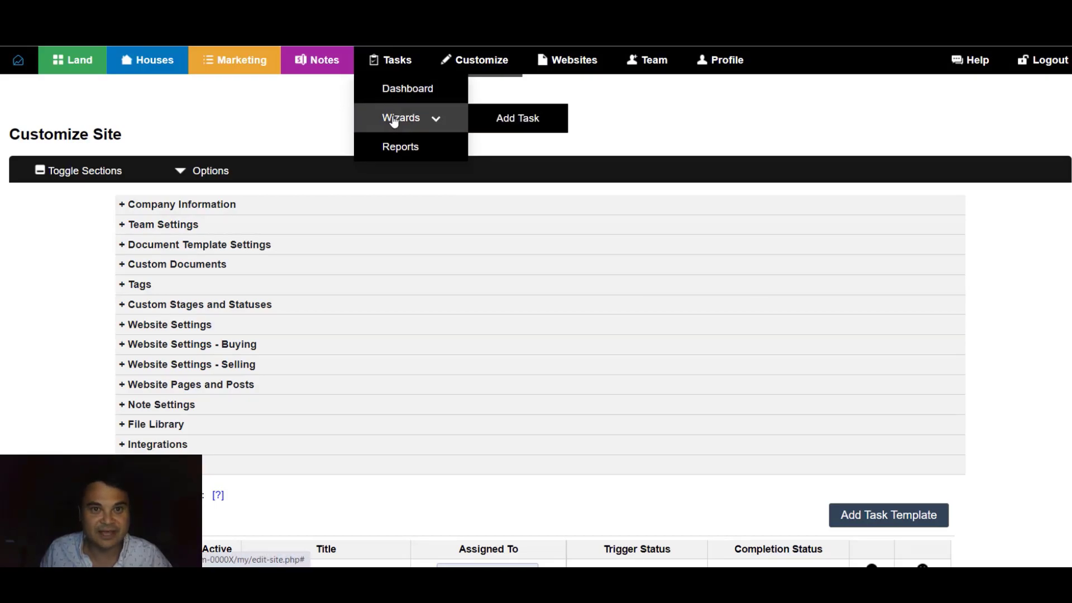
left_click(559, 130)
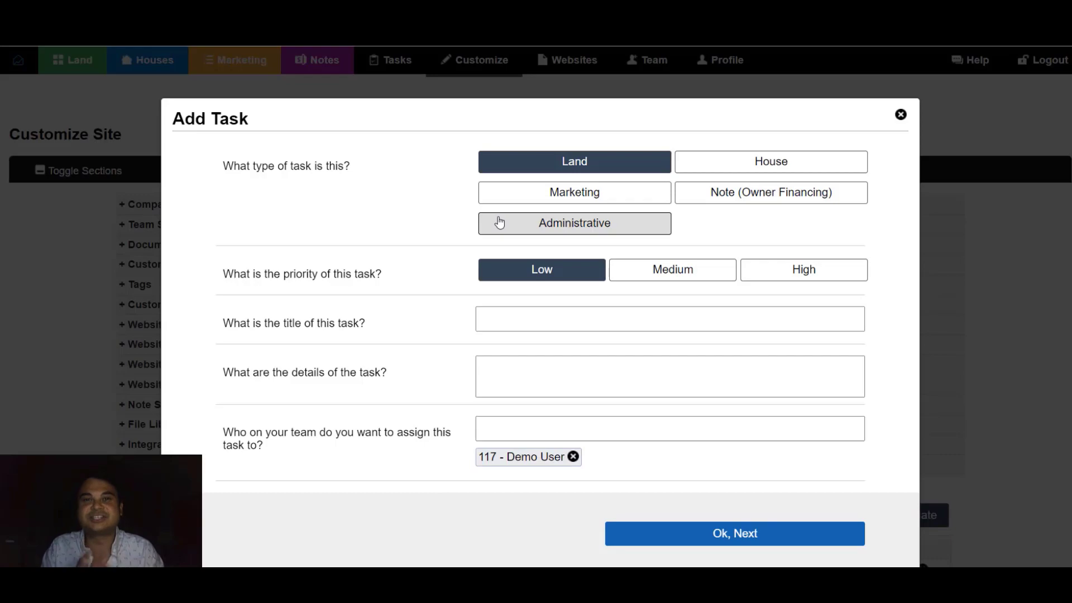